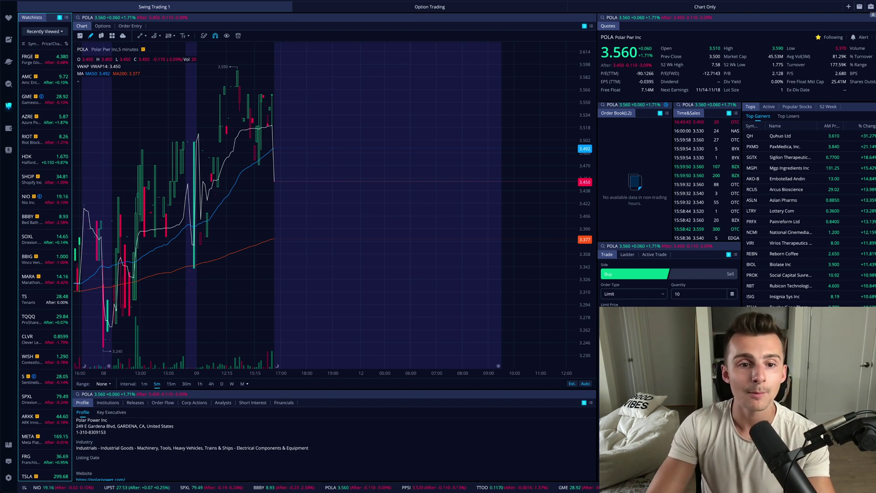
# View the Option Trading layout, then start a new Choose a Layout tab
pyautogui.click(368, 8)
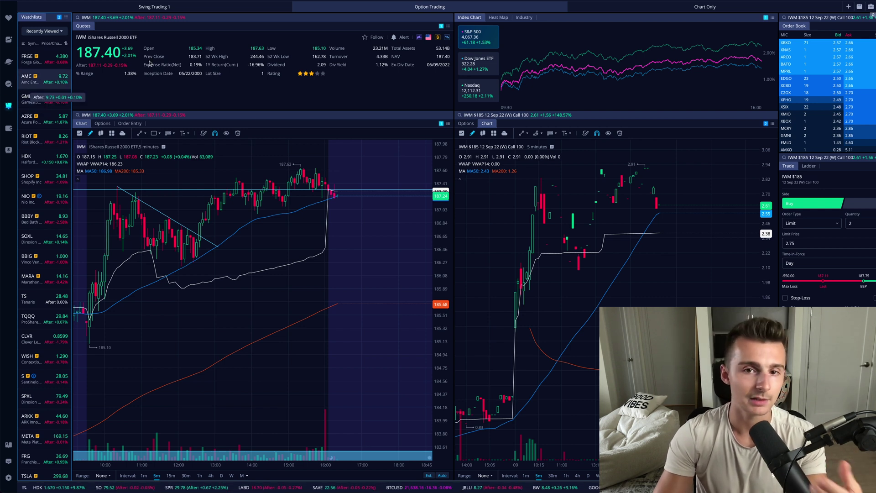
pyautogui.click(849, 7)
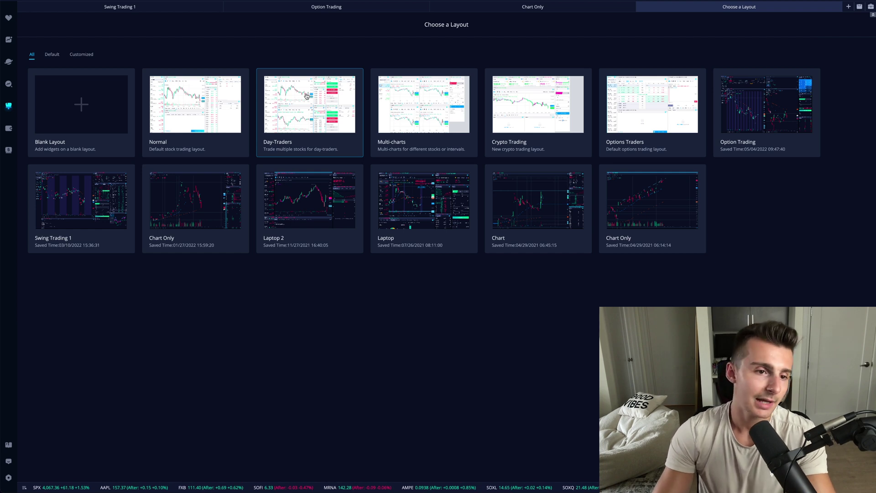
# Create an empty Blank Layout from the layout templates
pyautogui.click(90, 110)
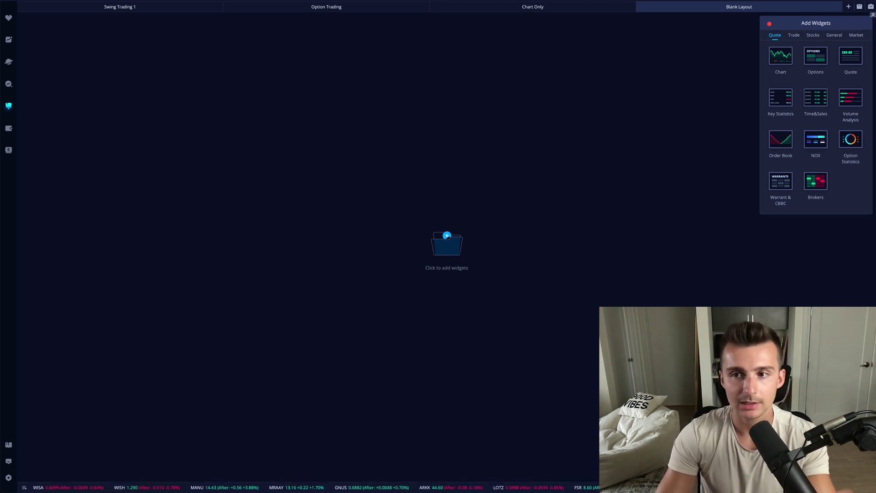
# Add and reposition a SPY Chart widget, then show the Trade widgets such as Order Entry
pyautogui.moveTo(858, 26); pyautogui.dragTo(662, 76)
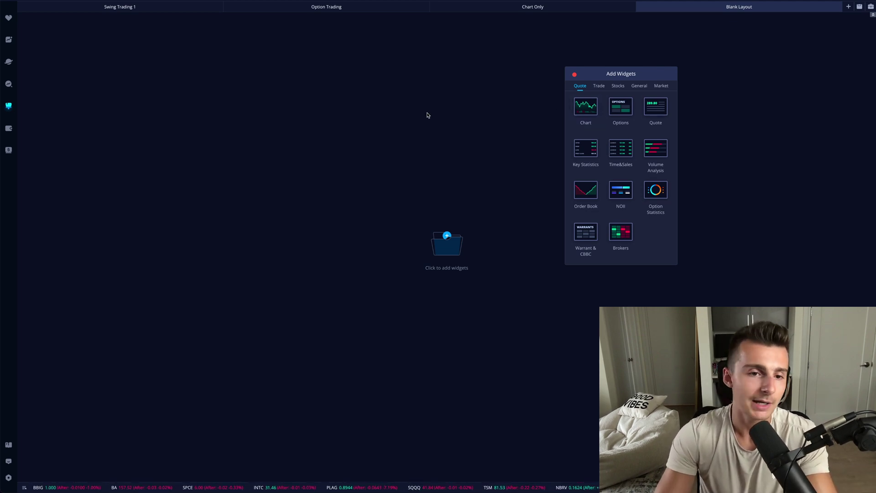
pyautogui.click(585, 107)
pyautogui.moveTo(140, 20); pyautogui.dragTo(331, 88)
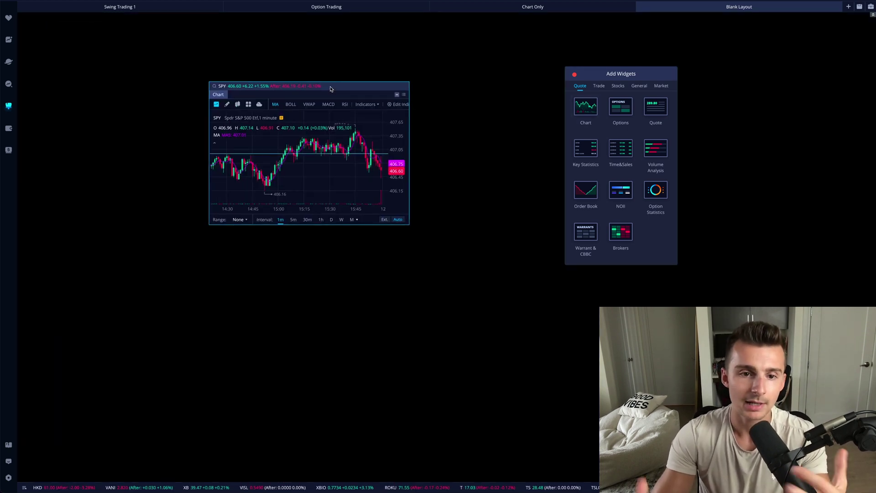
pyautogui.click(604, 87)
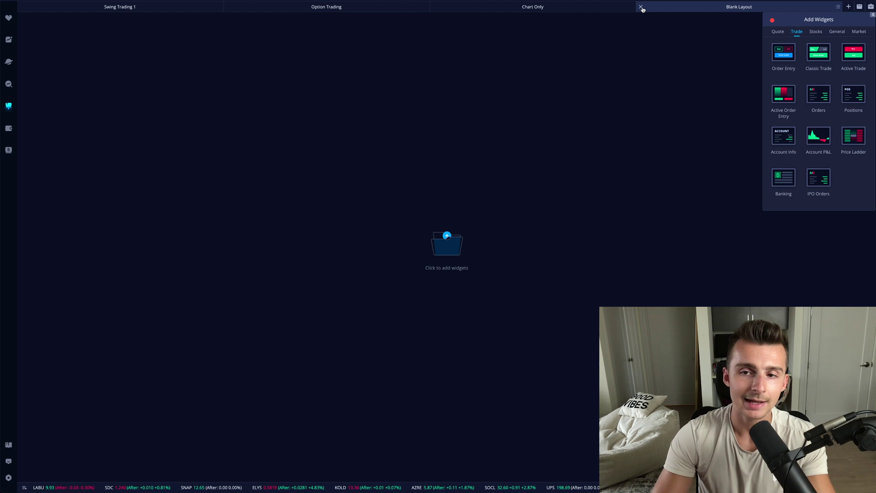
pyautogui.moveTo(805, 18); pyautogui.dragTo(756, 42)
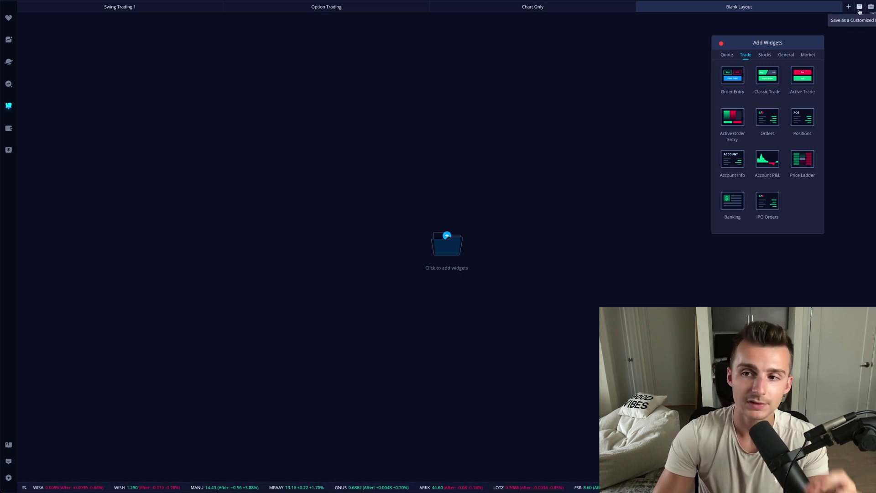
# Cancel saving the layout, dismiss the widget panel, and close the Blank Layout tab
pyautogui.click(860, 7)
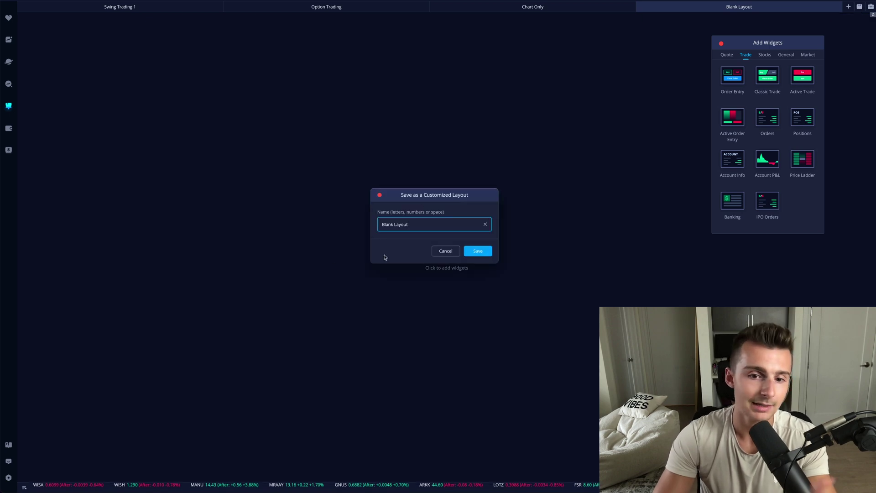
pyautogui.click(445, 251)
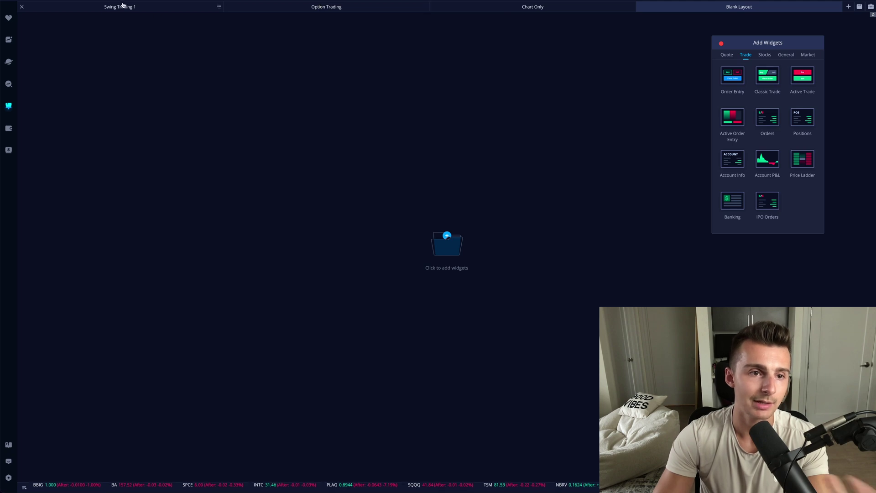
pyautogui.click(721, 44)
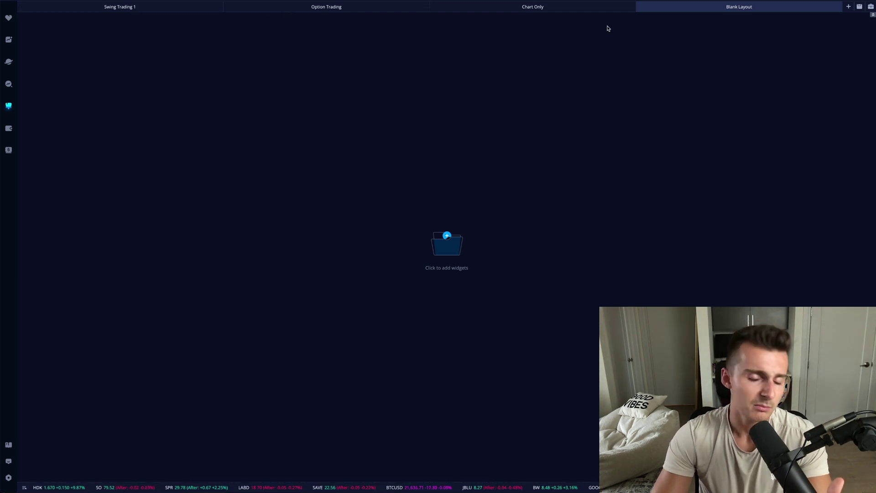
pyautogui.click(641, 8)
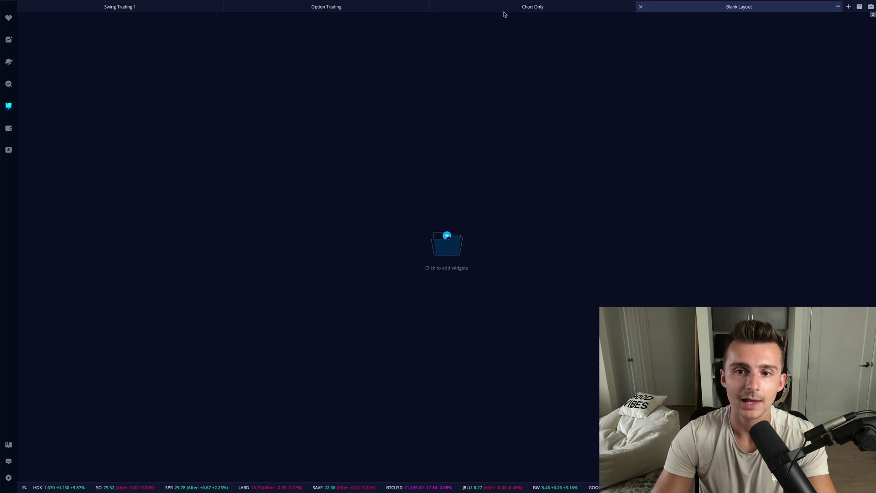
# Return to Option Trading and narrow the watchlist column so the IWM charts widen
pyautogui.click(407, 10)
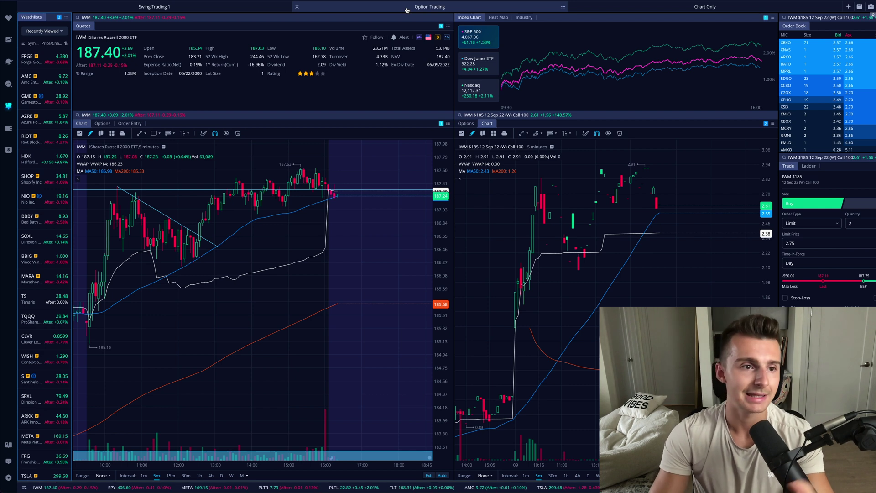
pyautogui.moveTo(71, 19); pyautogui.dragTo(51, 18)
pyautogui.click(52, 18)
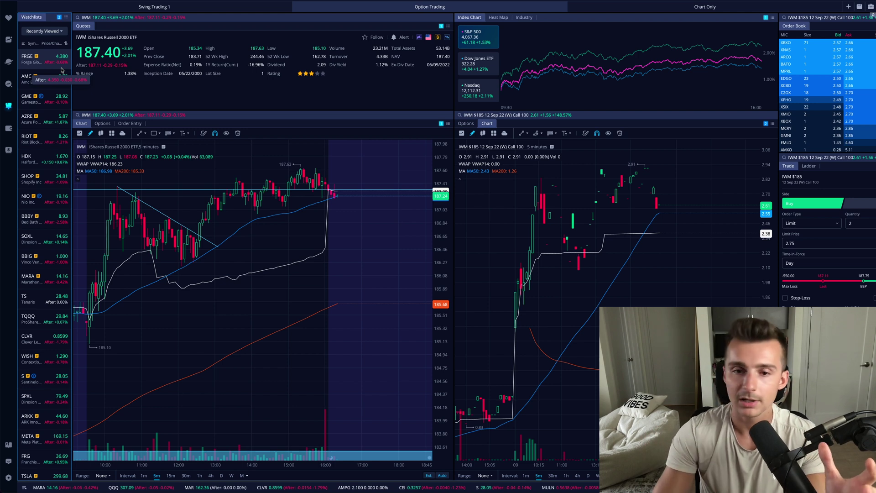
pyautogui.moveTo(72, 92); pyautogui.dragTo(35, 91)
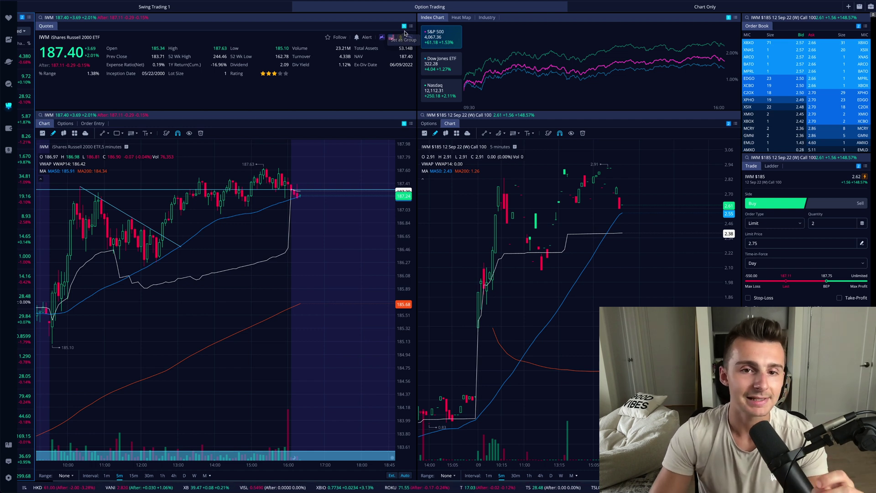
pyautogui.click(404, 28)
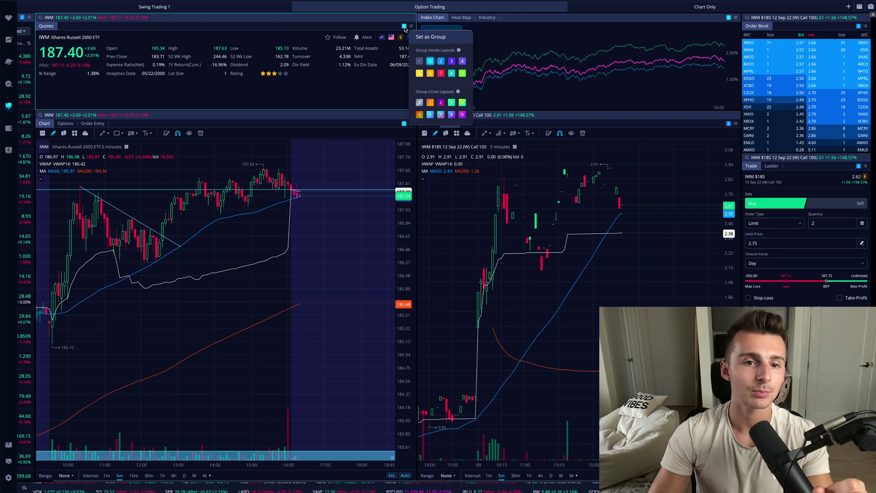
pyautogui.click(404, 27)
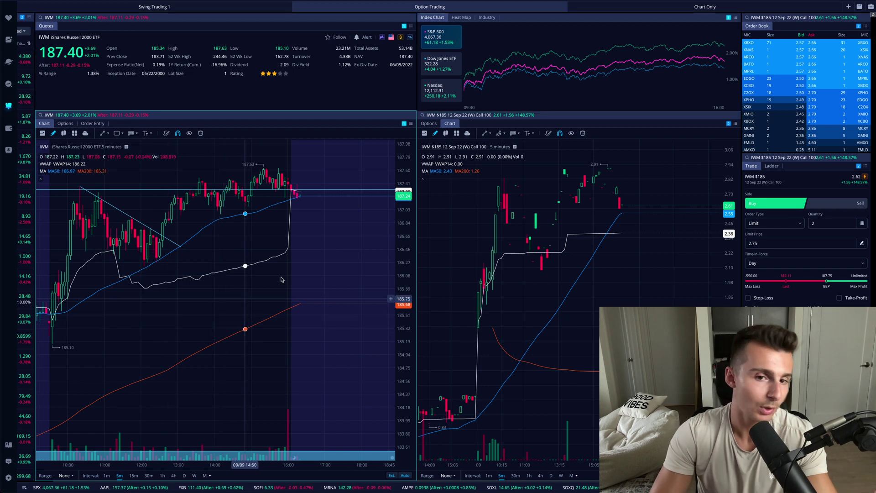
# Dismiss the Add Widgets panel and enter 'spy' in the Quotes symbol field
pyautogui.click(873, 5)
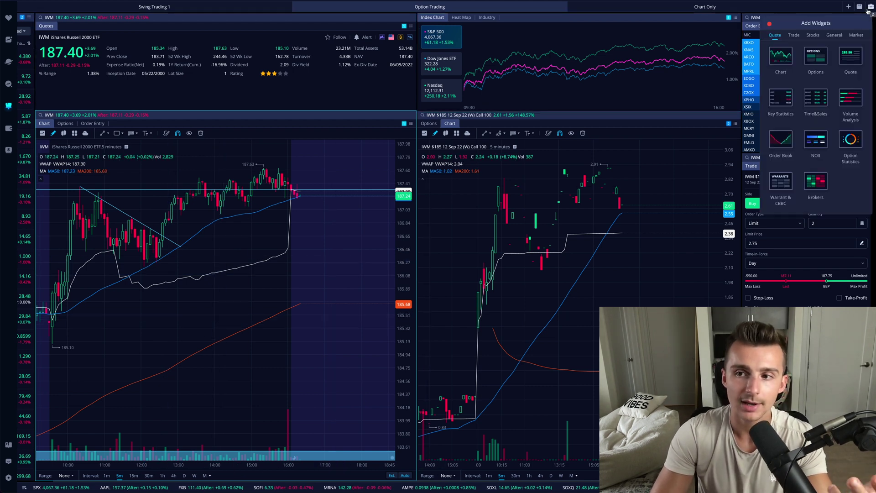
pyautogui.moveTo(851, 17); pyautogui.dragTo(665, 47)
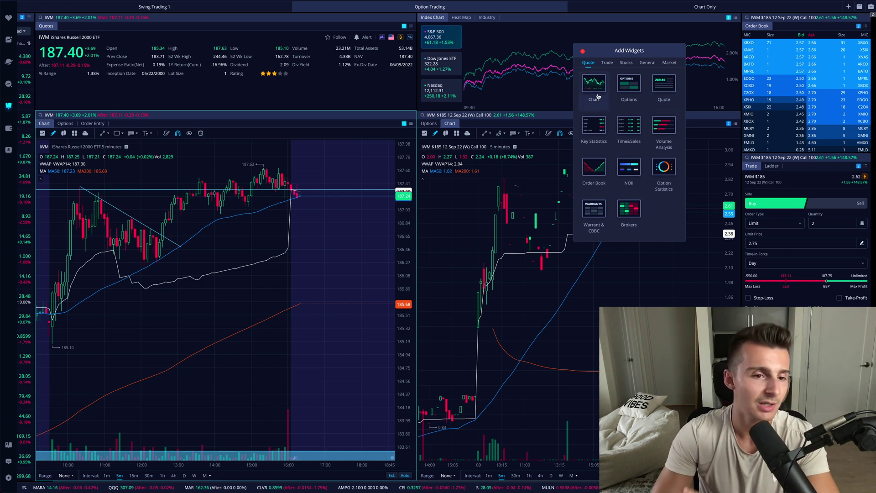
pyautogui.click(582, 51)
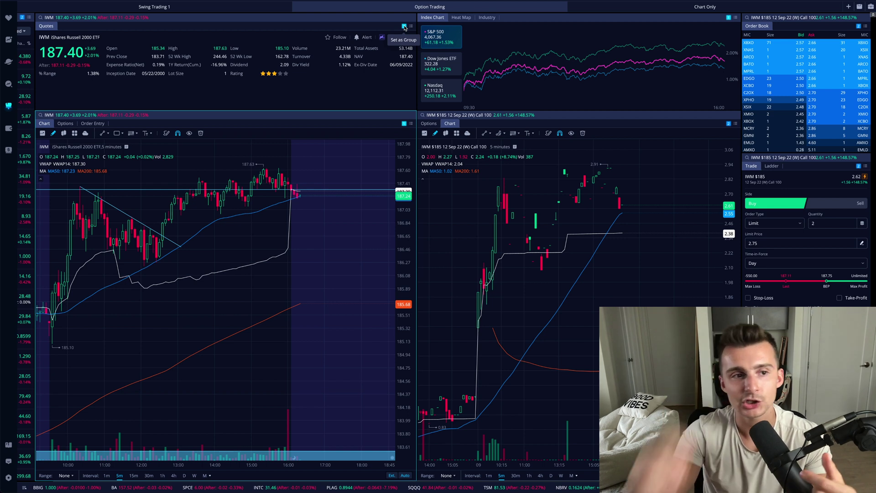
pyautogui.click(47, 17)
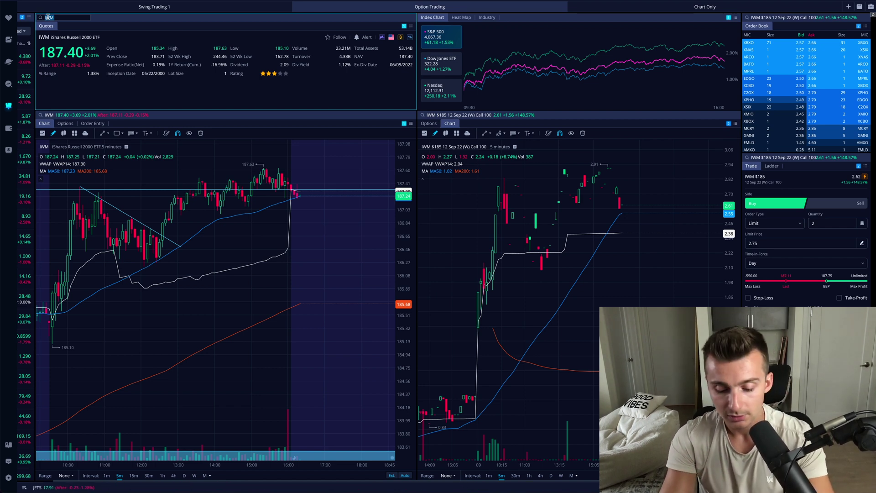
pyautogui.write('spy')
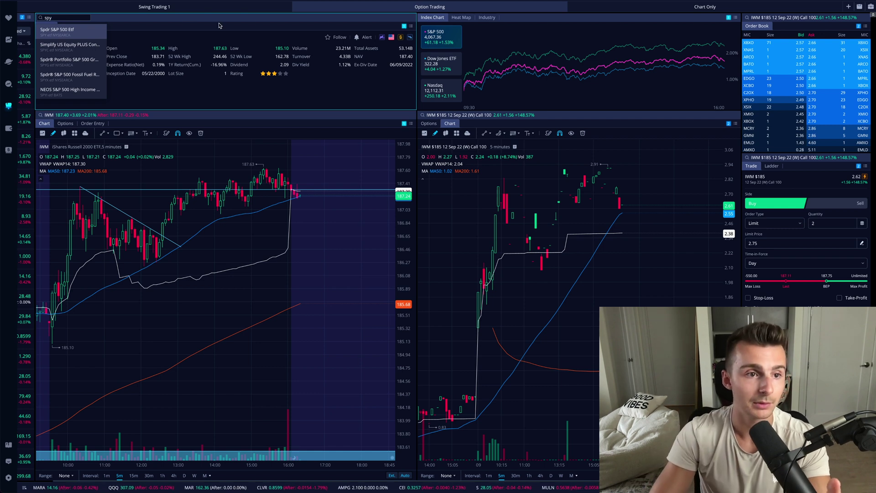
# Load SPDR S&P 500 ETF into Quotes and chart, then cycle Heat Map, Industry, Index Chart views
pyautogui.click(68, 31)
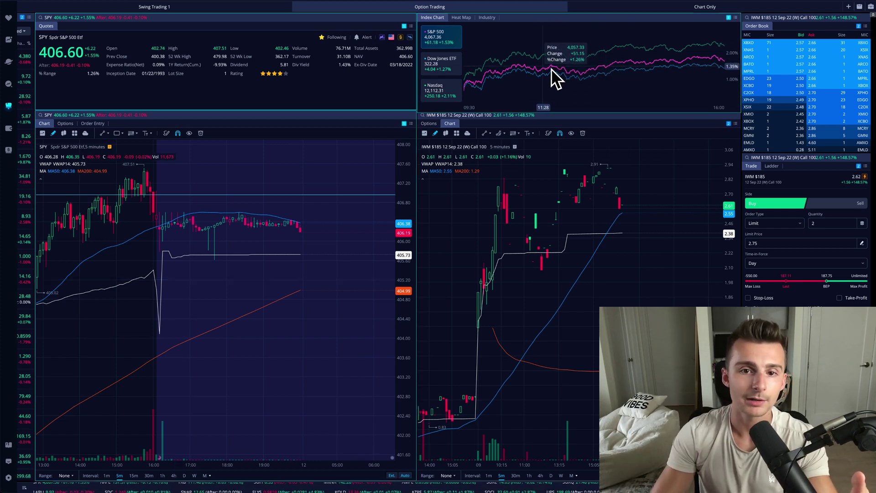
pyautogui.click(461, 17)
pyautogui.click(487, 18)
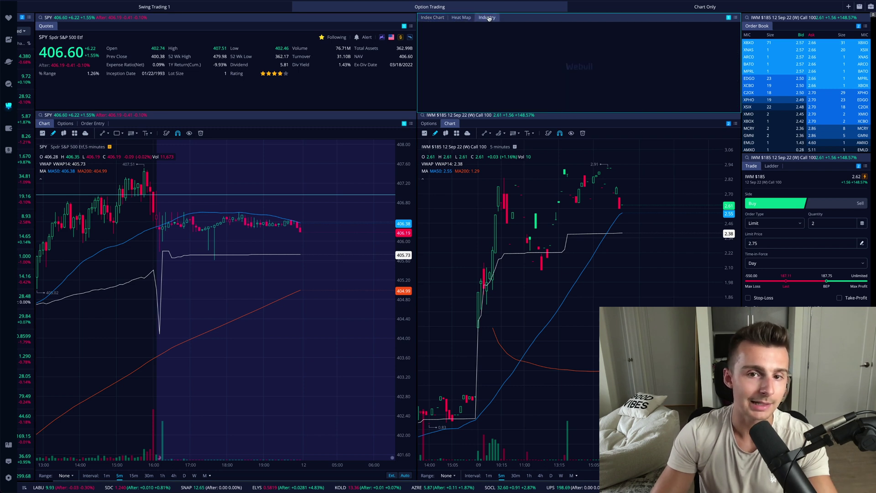
pyautogui.click(443, 17)
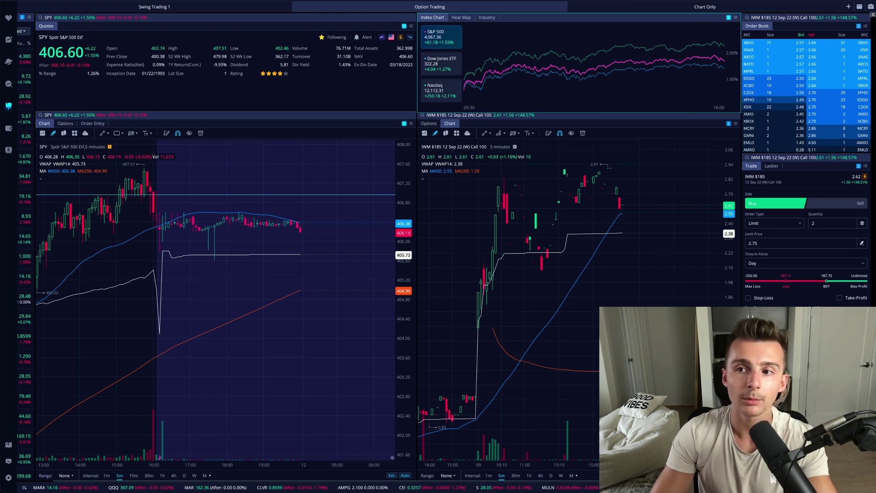
# Add an Options chain widget and dock it as a tab in the top index panel
pyautogui.click(871, 6)
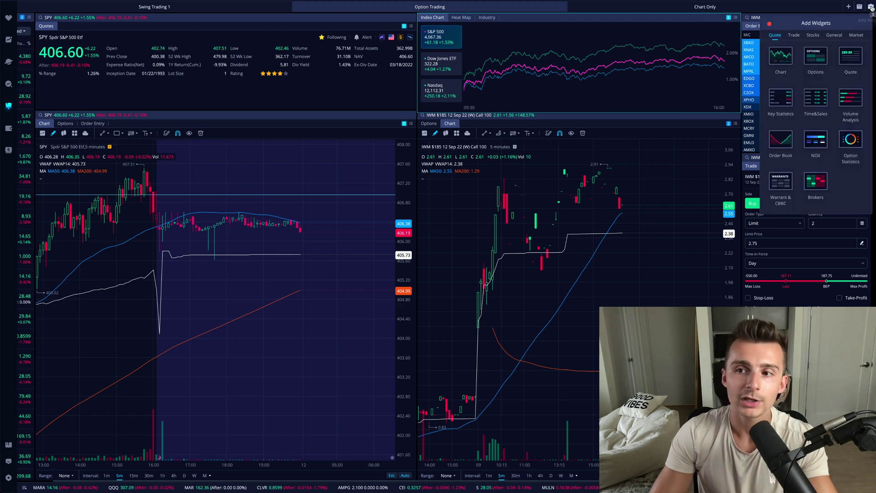
pyautogui.click(816, 56)
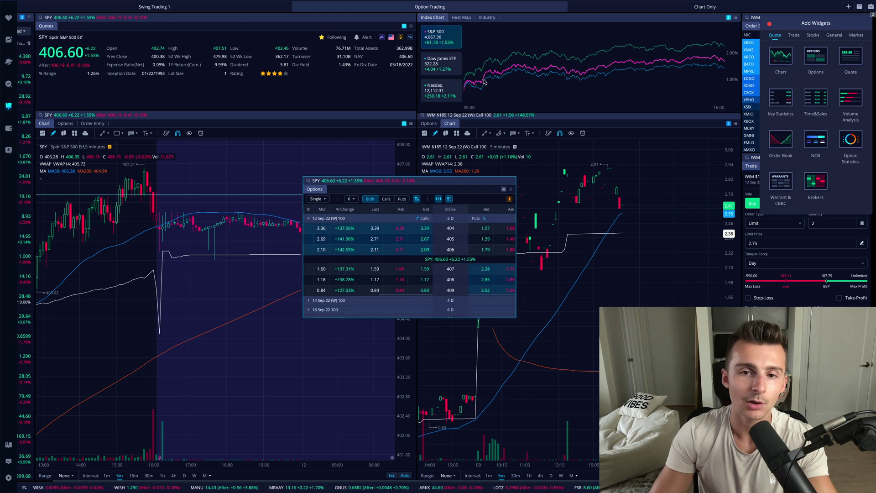
pyautogui.moveTo(447, 183); pyautogui.dragTo(631, 26)
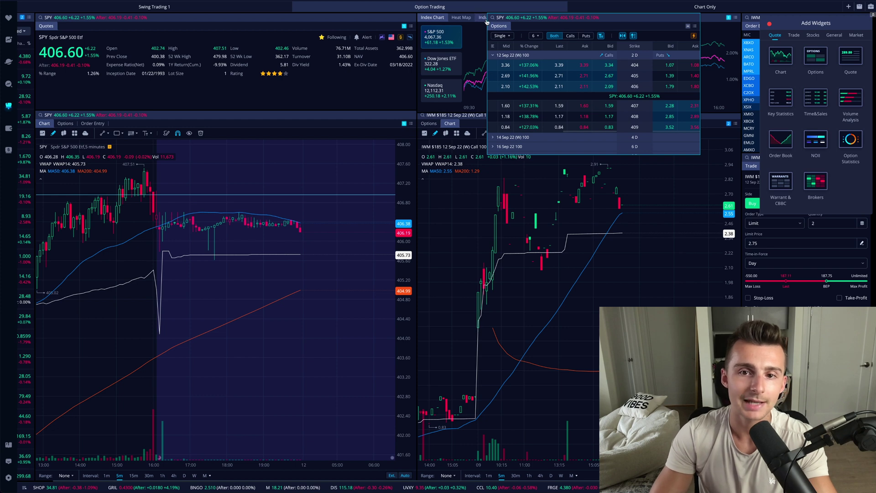
pyautogui.moveTo(639, 22); pyautogui.dragTo(592, 22)
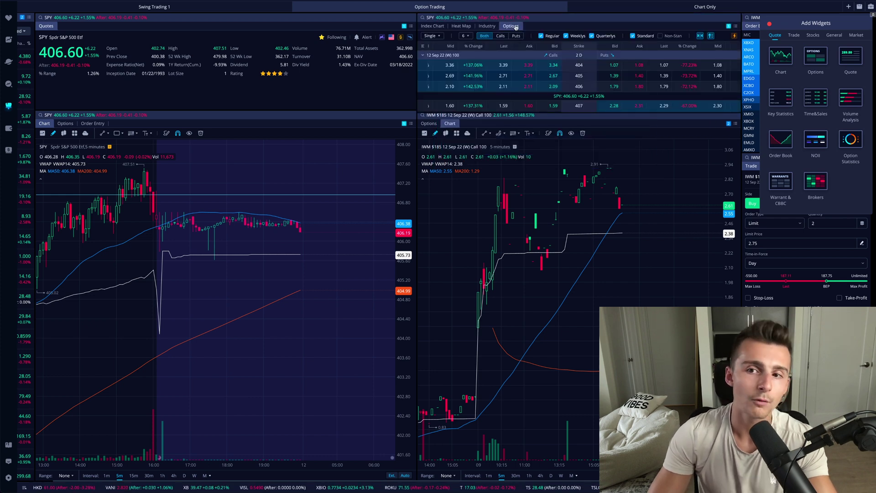
# Browse the Industry, Index Chart and Options tabs, ending on the Options tab's widget menu
pyautogui.click(487, 26)
pyautogui.click(432, 26)
pyautogui.click(511, 27)
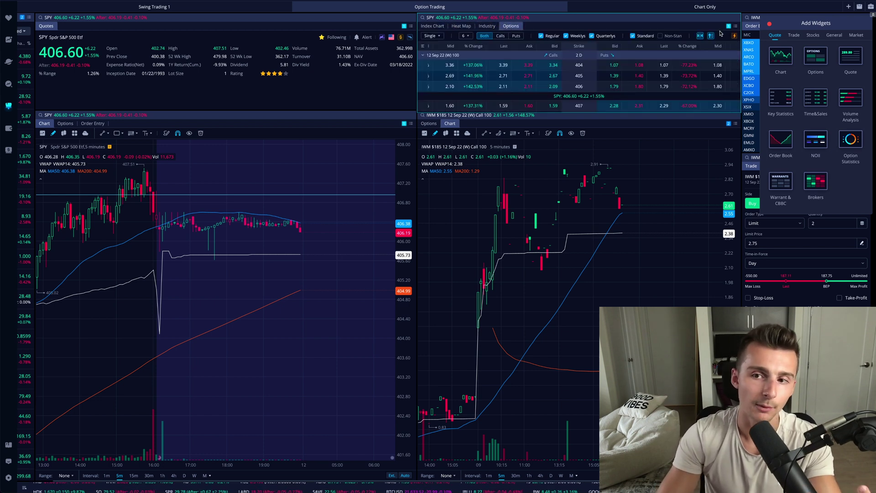
pyautogui.click(735, 27)
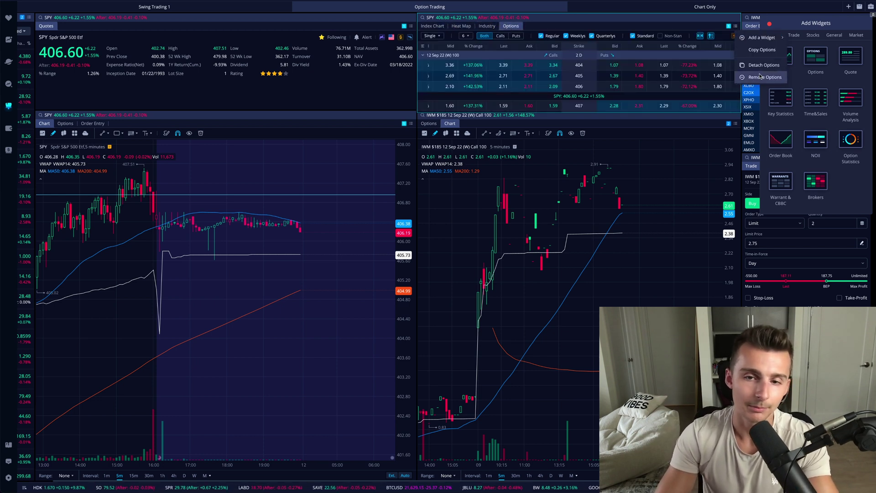
# Remove the Options tab, restore the Index Chart view, and begin a new Quotes symbol search
pyautogui.click(761, 76)
pyautogui.click(429, 27)
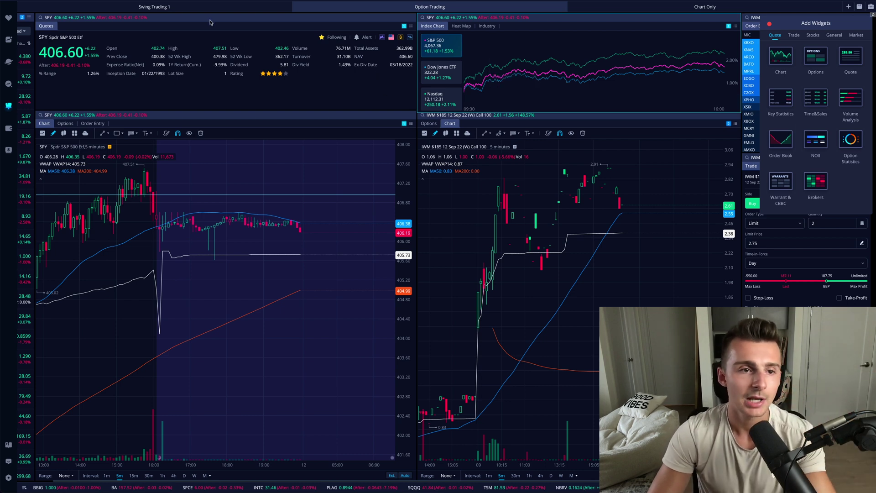
pyautogui.click(70, 19)
# Load IWM into the Quotes panel and linked chart, then dismiss the Add Widgets popup
pyautogui.write('iw')
pyautogui.press('BackSpace')
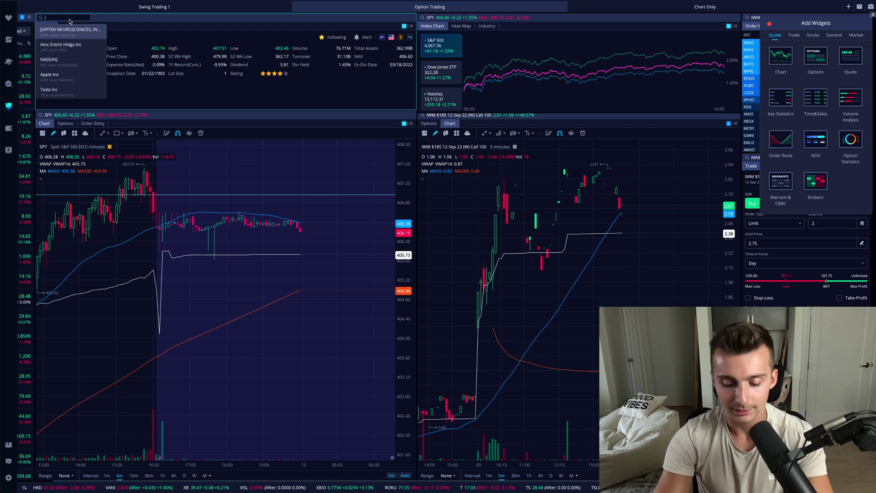
pyautogui.write('iwm')
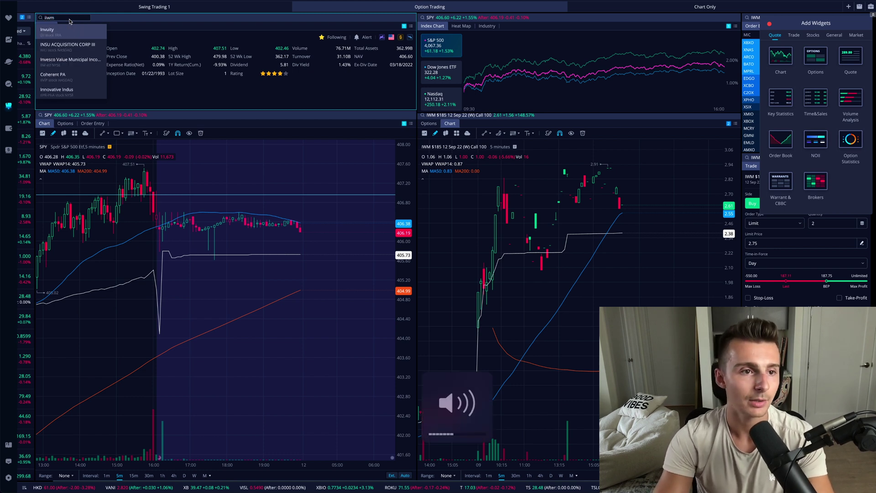
pyautogui.press('Return')
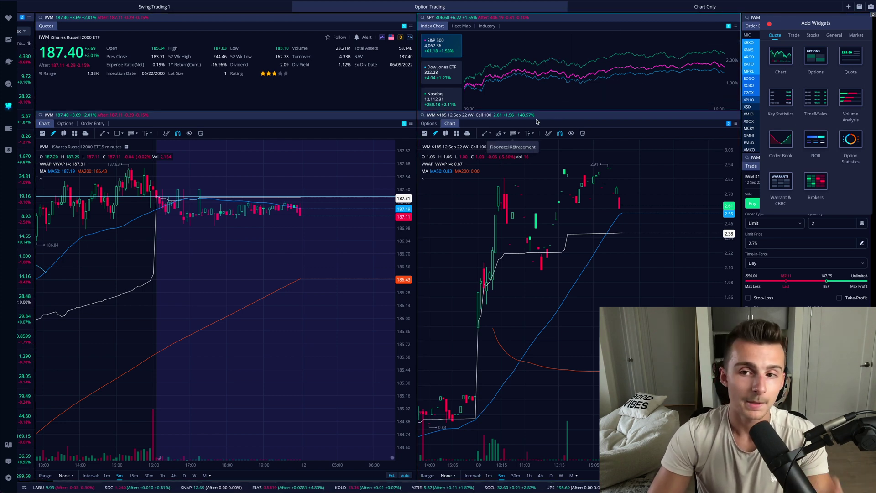
pyautogui.click(693, 104)
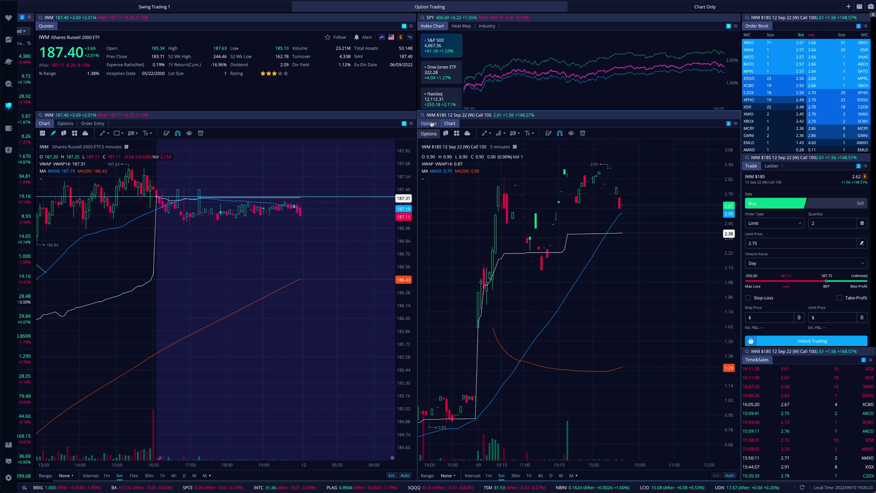
# Toggle the right panel between the contract's price chart and the IWM options chain, ending on the chain
pyautogui.click(445, 124)
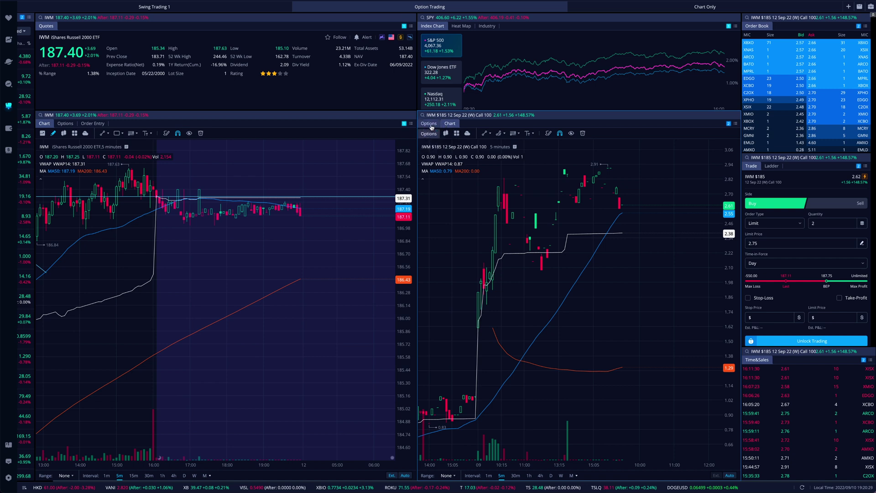
pyautogui.click(430, 125)
pyautogui.click(450, 124)
pyautogui.click(428, 125)
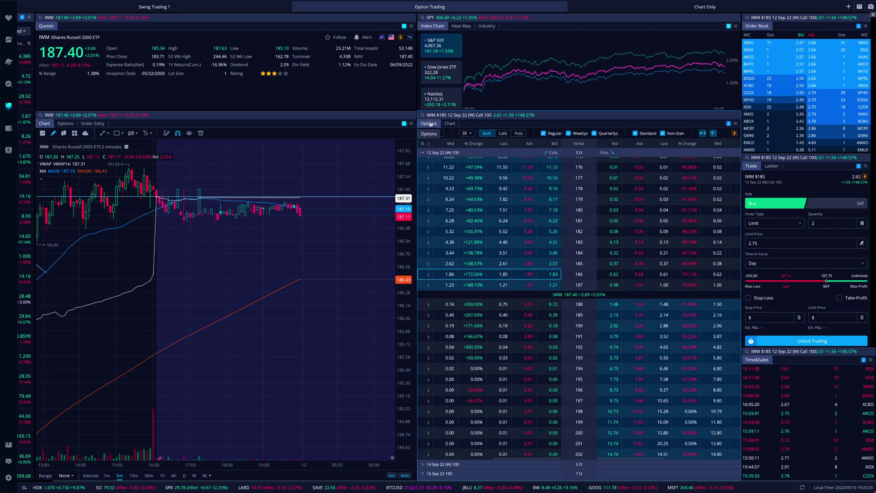
# Add a floating SPY options widget from Add Widgets, then remove it and close the catalogue
pyautogui.click(849, 7)
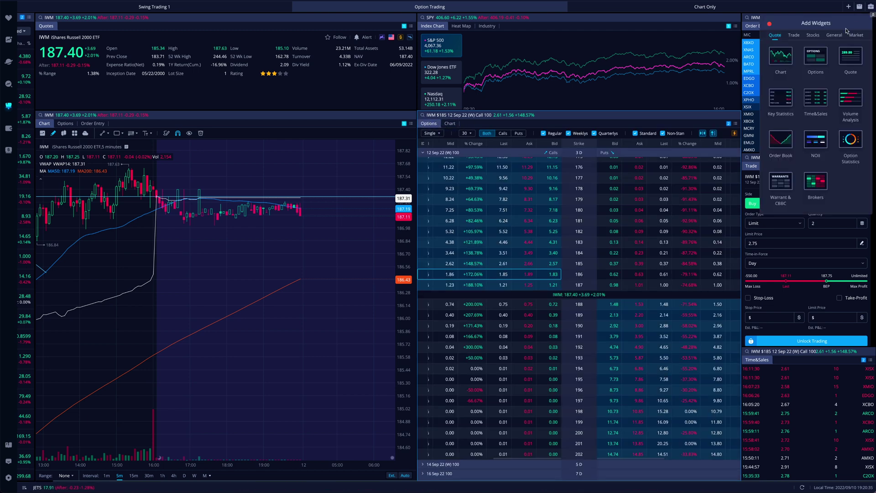
pyautogui.moveTo(821, 30); pyautogui.dragTo(718, 30)
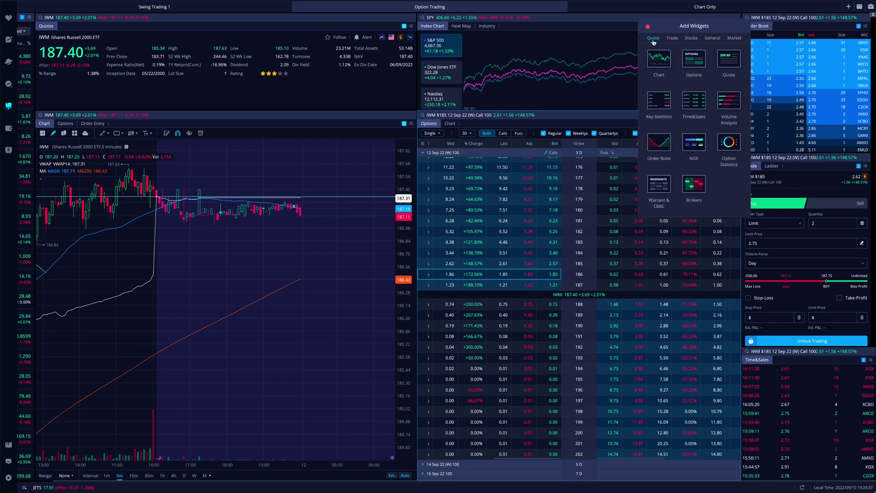
pyautogui.moveTo(574, 125); pyautogui.dragTo(481, 170)
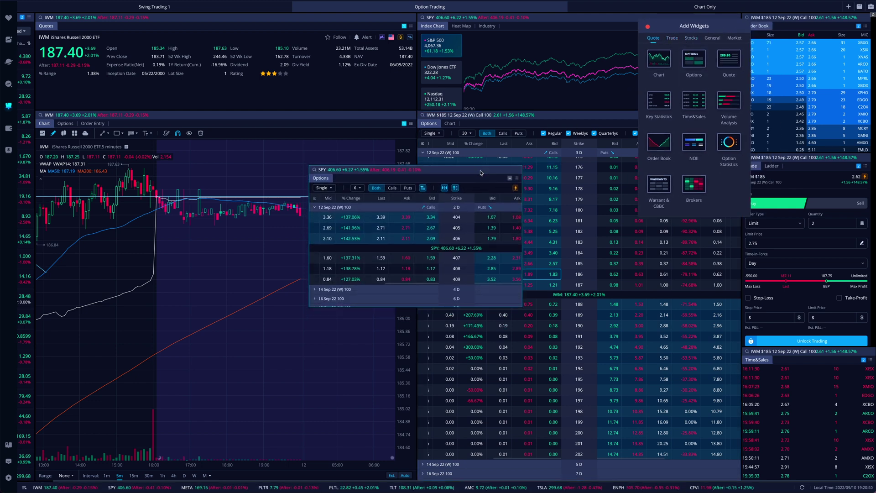
pyautogui.click(517, 178)
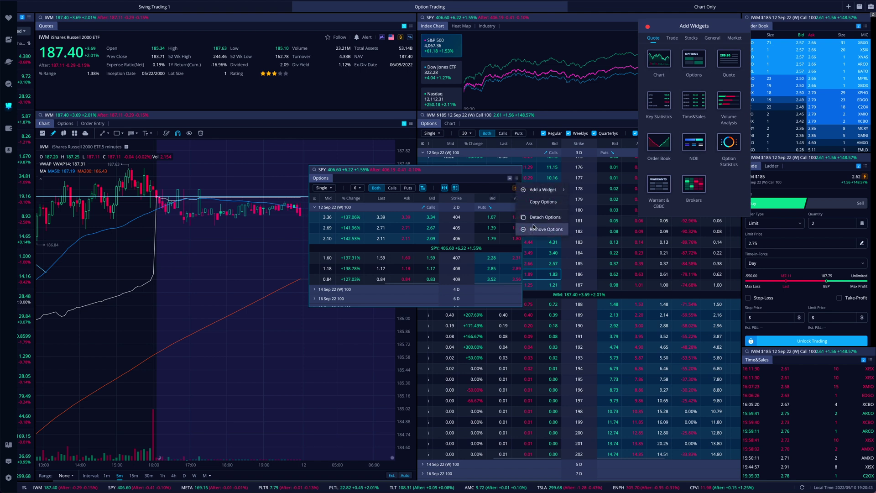
pyautogui.click(532, 230)
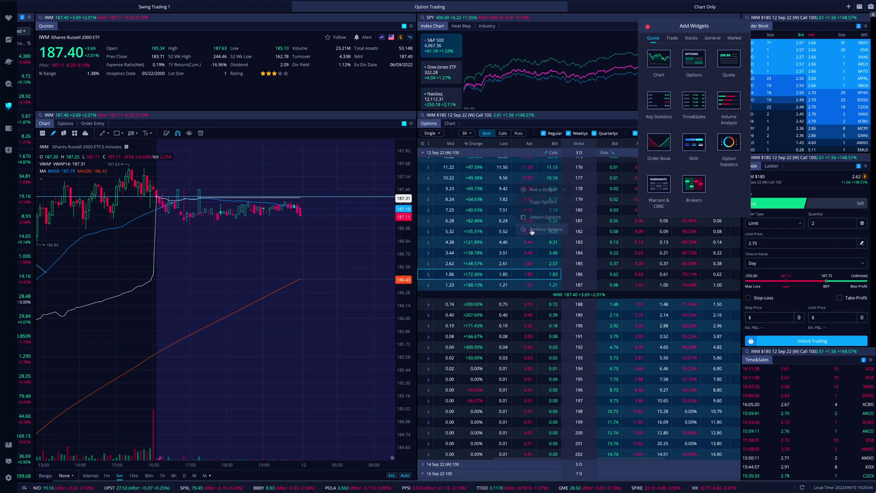
pyautogui.click(648, 27)
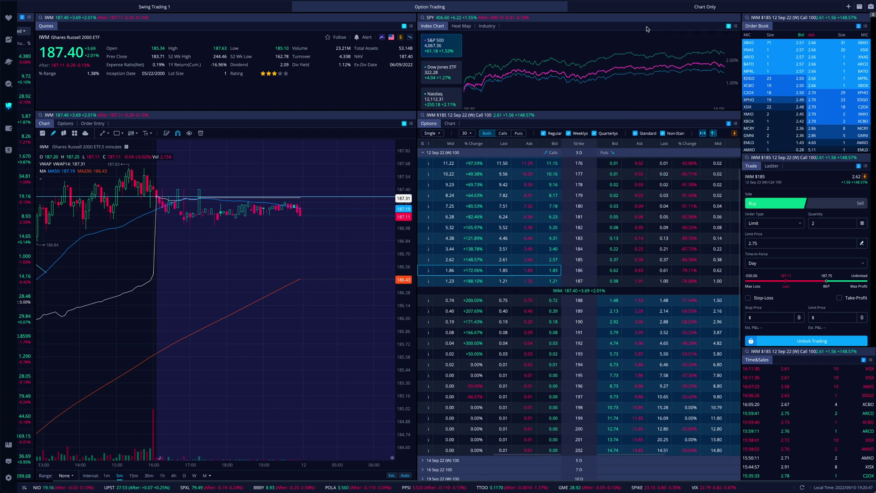
pyautogui.scroll(-2, 525, 236)
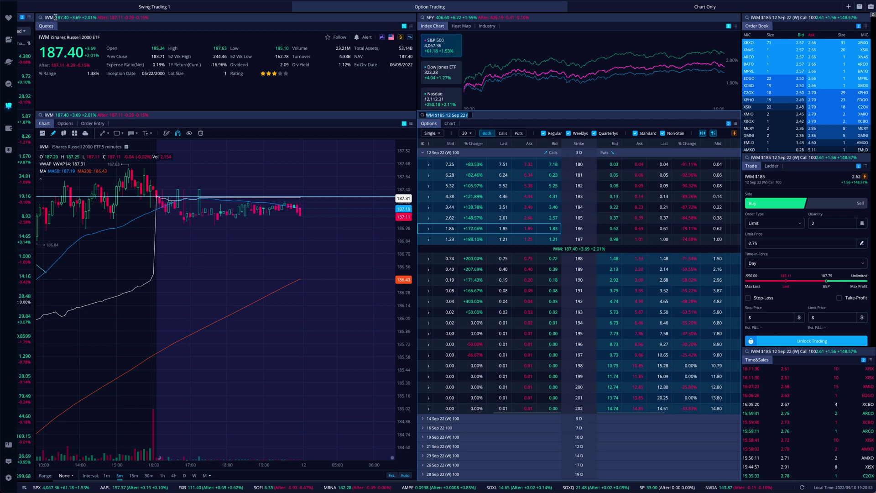
pyautogui.click(430, 115)
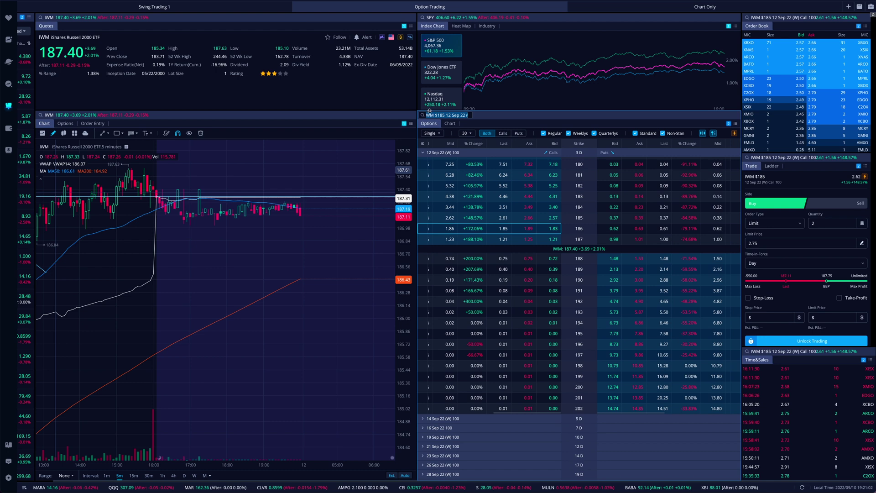
pyautogui.write('iwm')
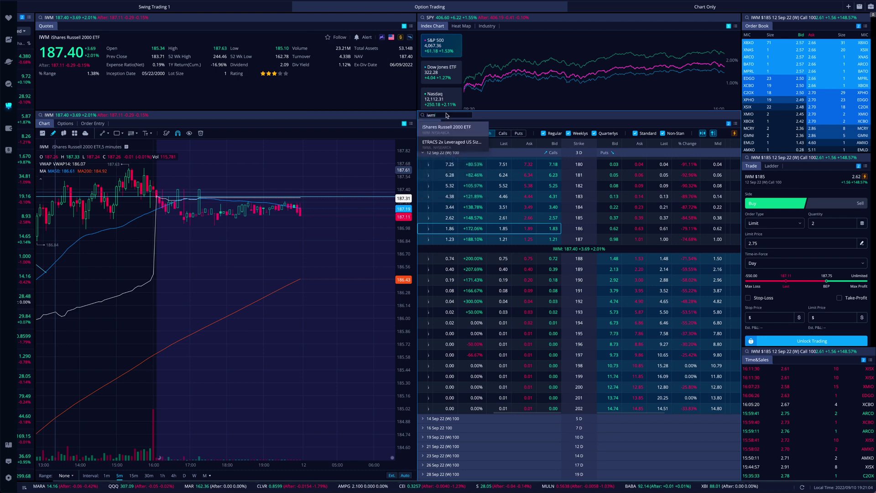
pyautogui.press('Return')
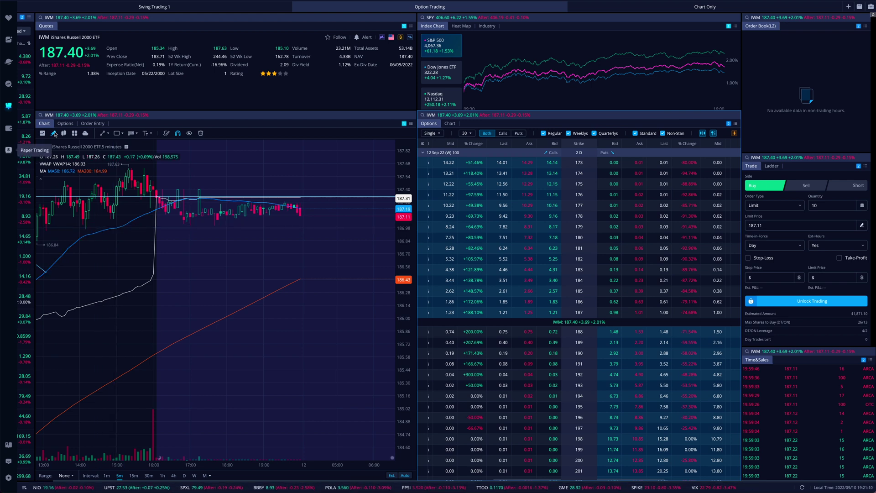
pyautogui.scroll(-5, 245, 227)
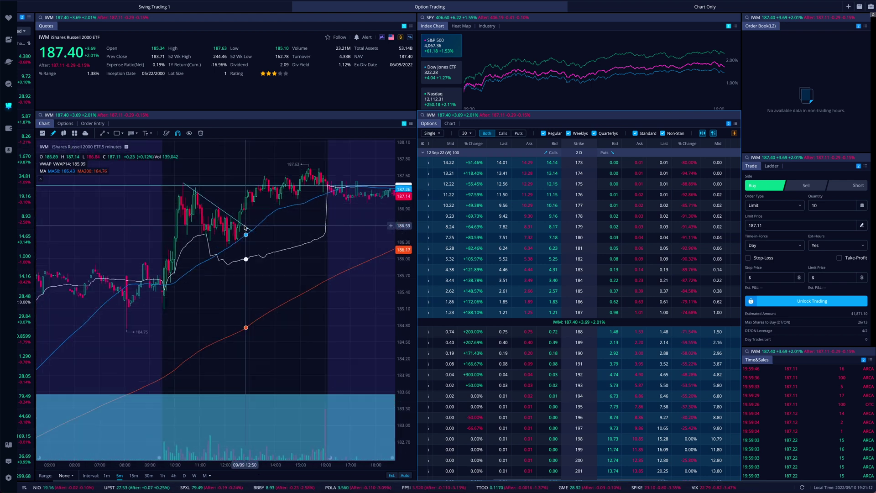
pyautogui.scroll(2, 243, 205)
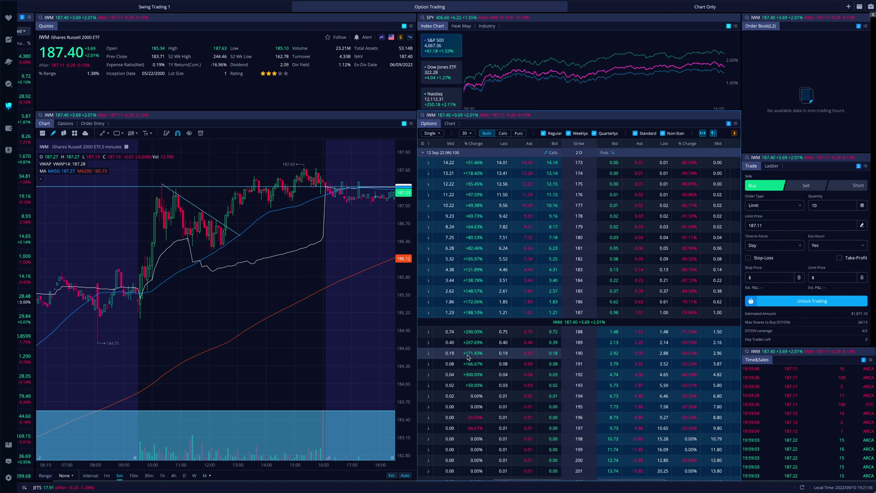
pyautogui.hscroll(-2, 477, 354)
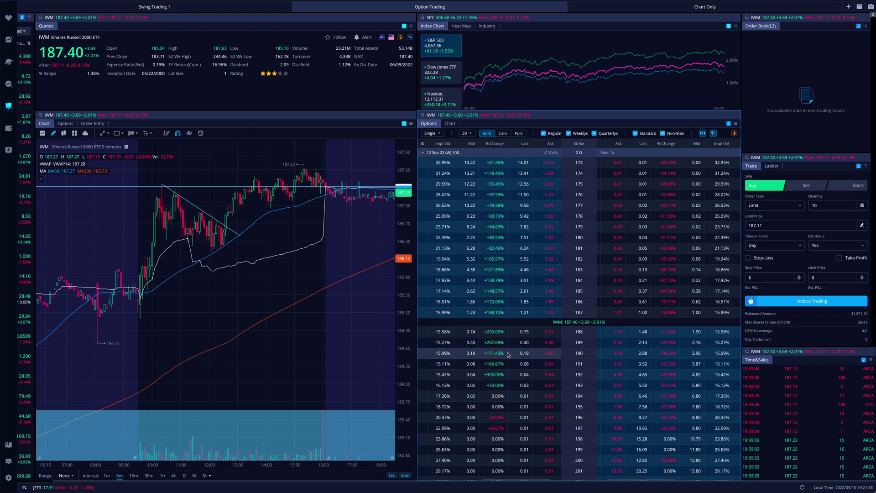
pyautogui.hscroll(2, 508, 355)
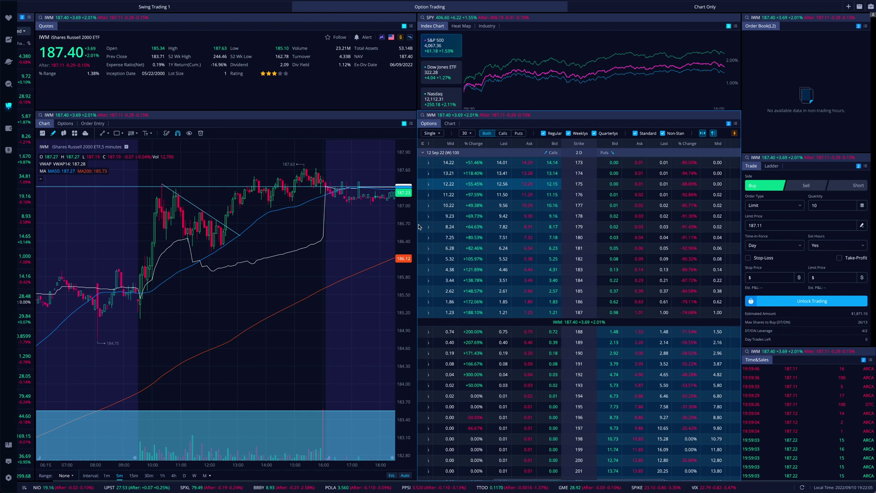
pyautogui.click(430, 155)
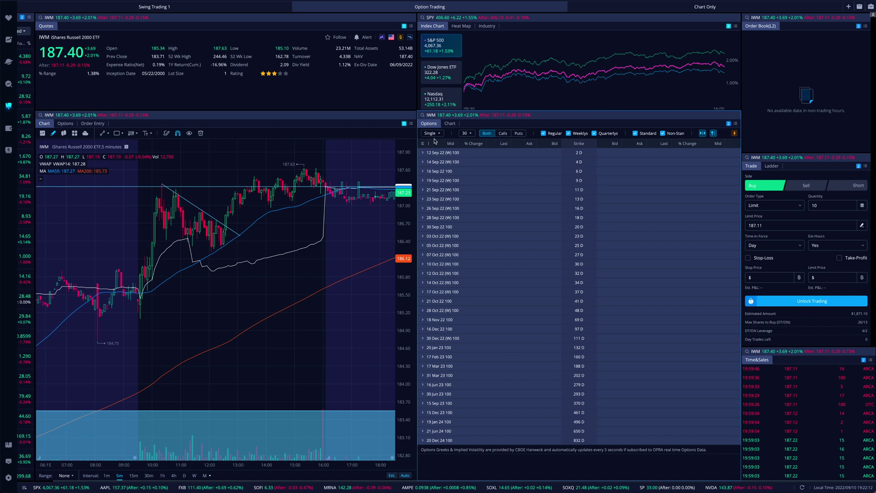
# Expand the 12 Sep 22 expiry, scroll across the chain's columns, and select the IWM 185 call
pyautogui.click(423, 153)
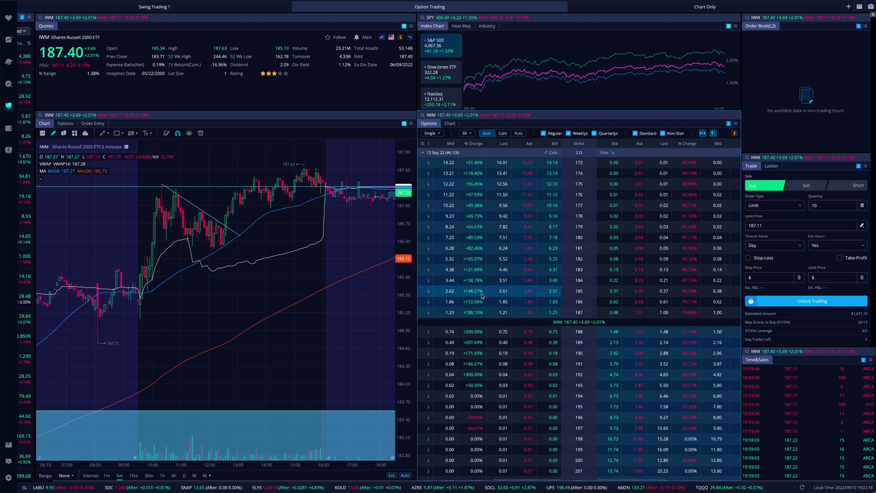
pyautogui.hscroll(-4, 482, 295)
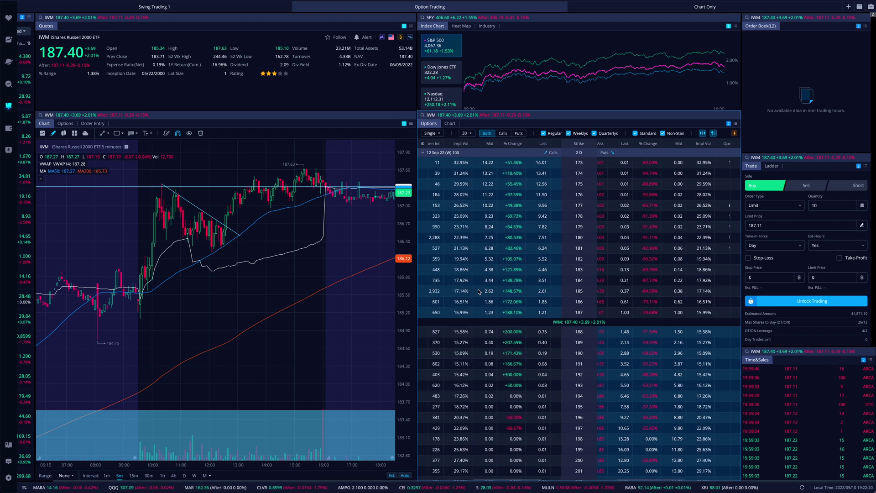
pyautogui.hscroll(-2, 480, 293)
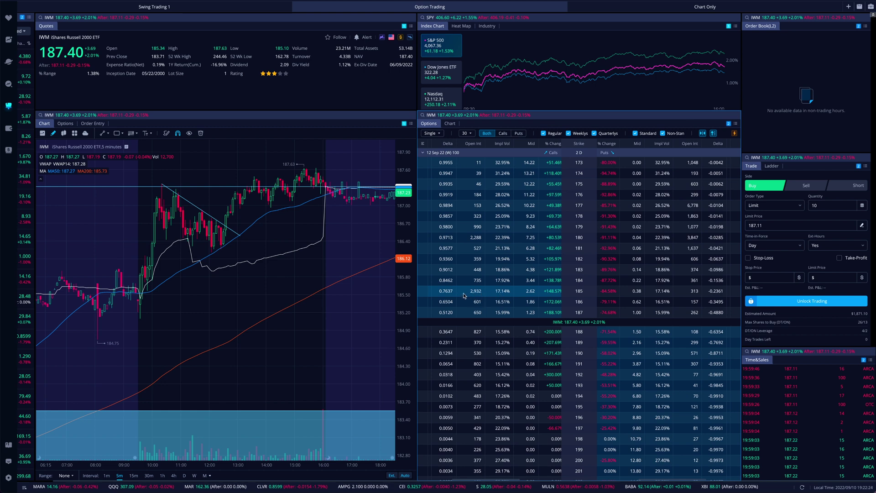
pyautogui.hscroll(6, 457, 290)
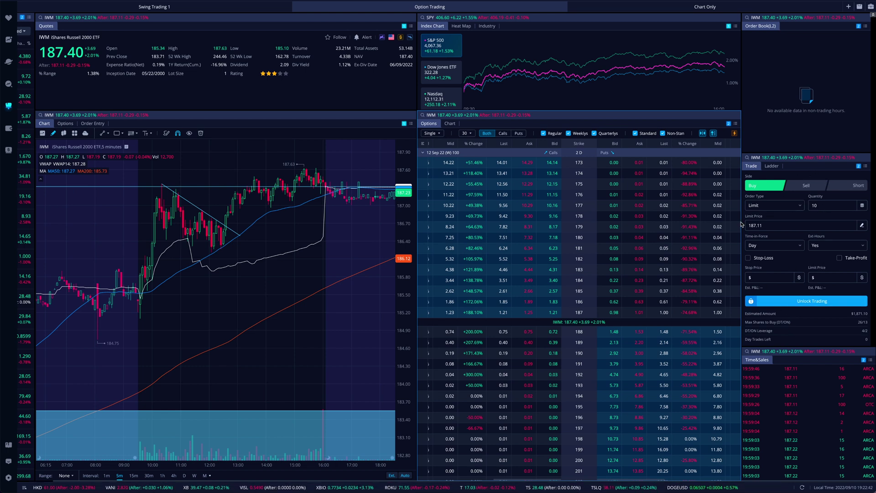
pyautogui.hscroll(-1, 521, 274)
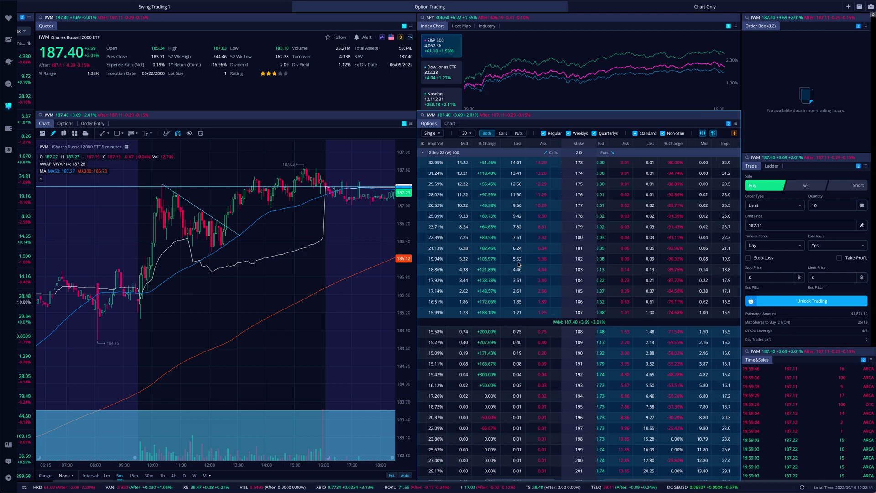
pyautogui.hscroll(1, 478, 303)
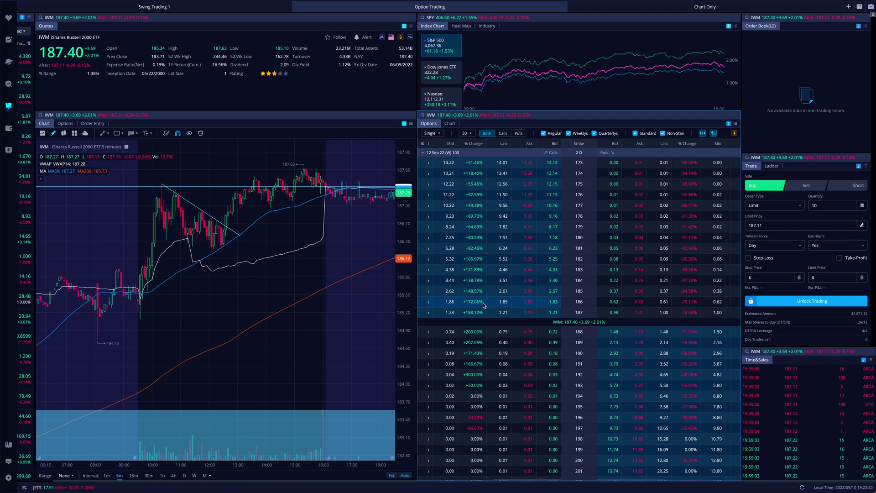
pyautogui.hscroll(-1, 483, 304)
pyautogui.hscroll(-1, 470, 304)
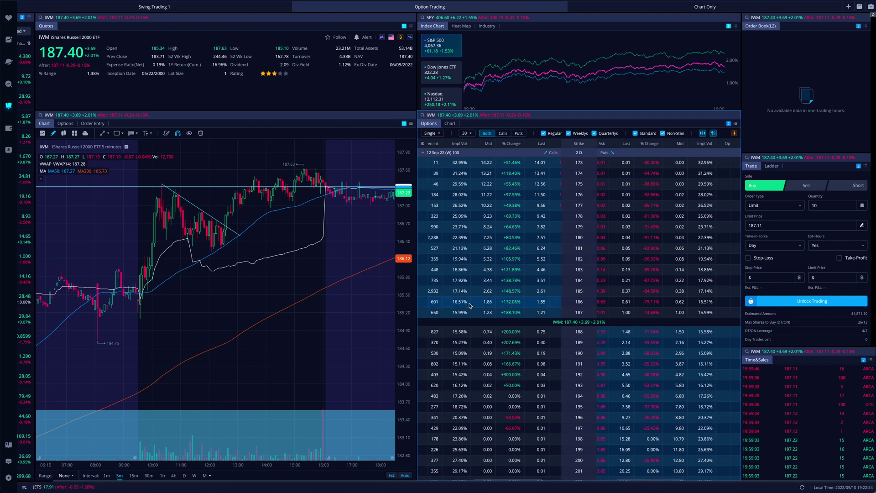
pyautogui.click(485, 294)
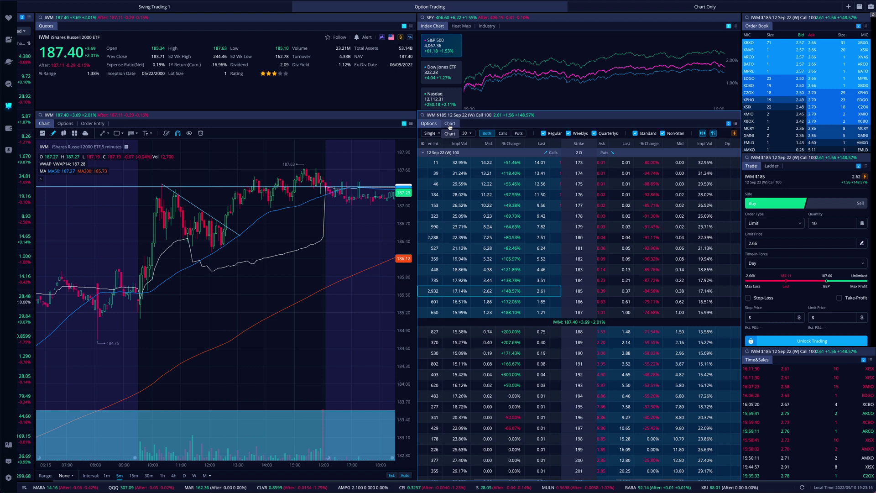
# Add a Chart widget docked as a tab beside the options chain, removing the duplicate chart tab
pyautogui.click(848, 7)
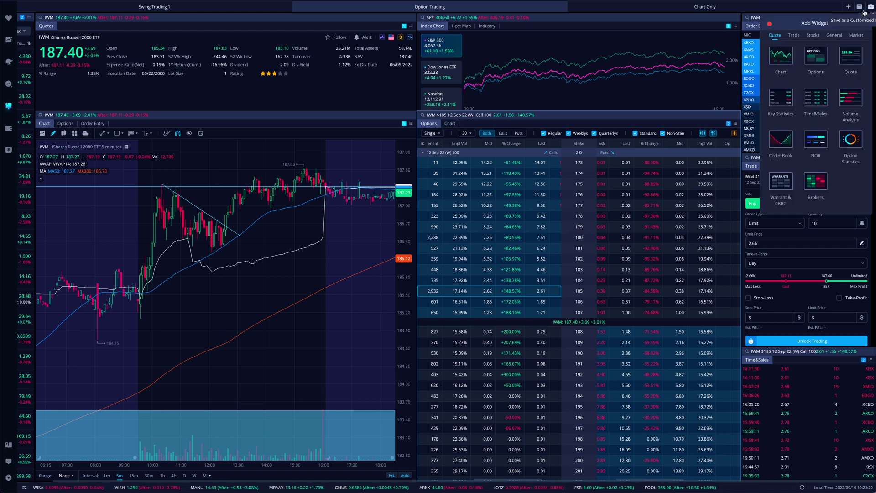
pyautogui.click(779, 58)
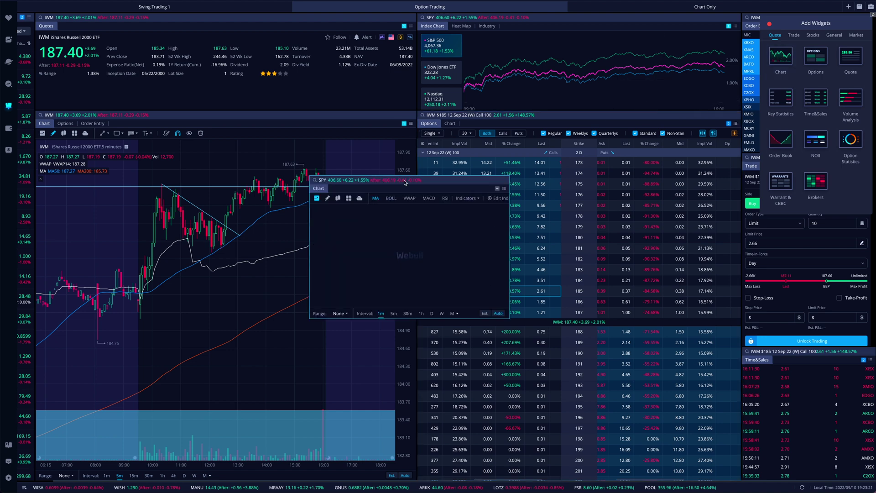
pyautogui.moveTo(429, 178); pyautogui.dragTo(476, 126)
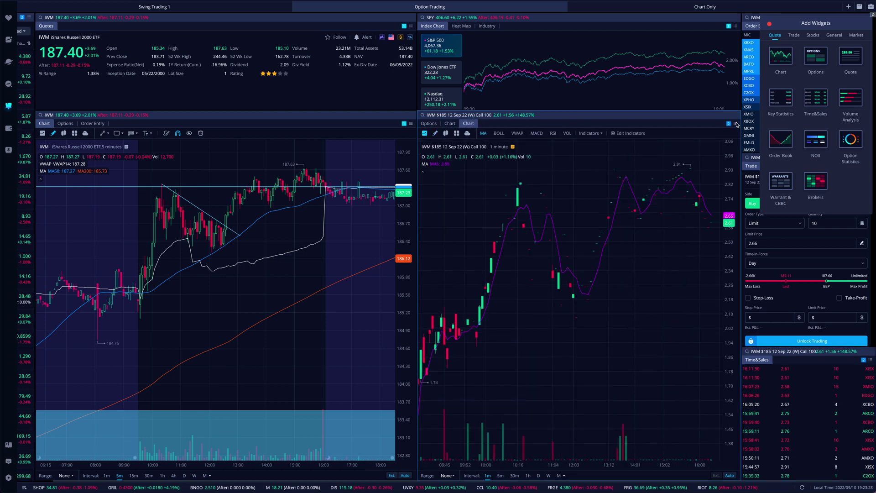
pyautogui.click(735, 123)
pyautogui.click(758, 190)
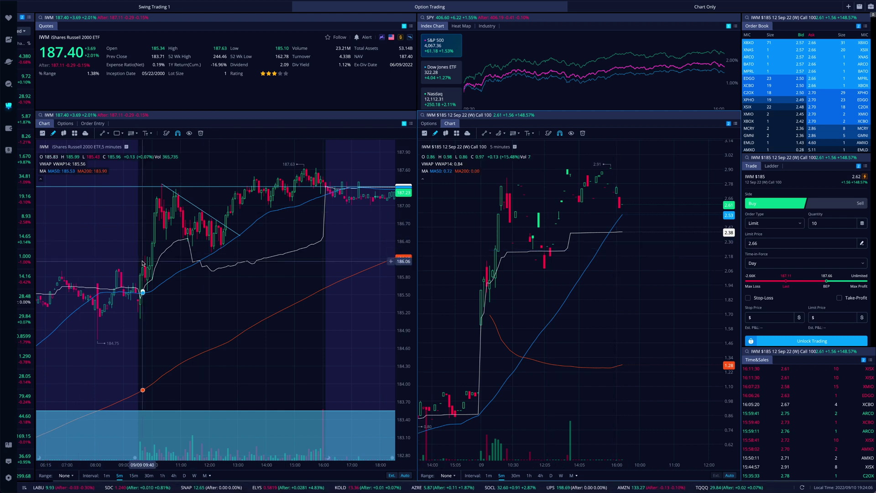
# Scroll over the IWM and option charts to adjust their view
pyautogui.scroll(1, 199, 258)
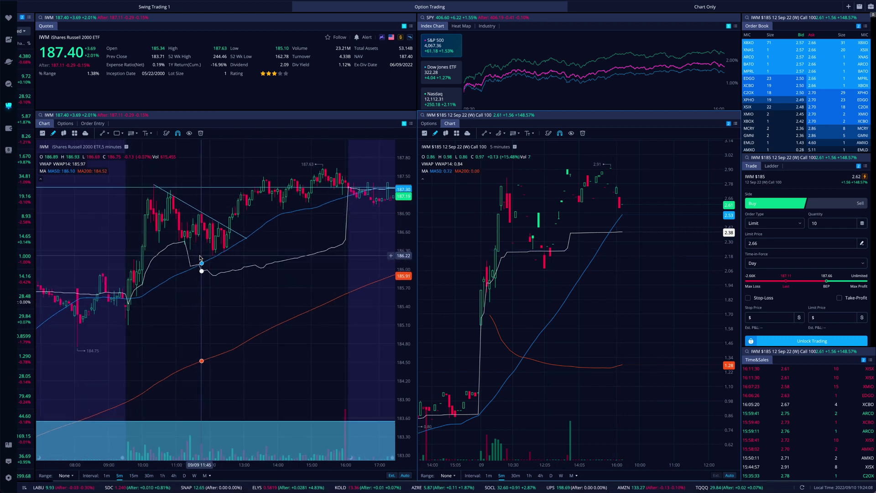
pyautogui.hscroll(1, 201, 259)
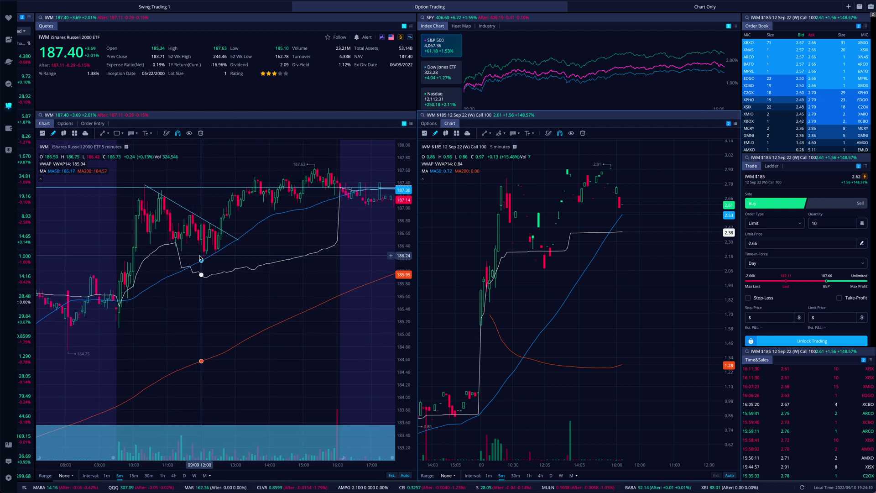
pyautogui.hscroll(1, 201, 259)
pyautogui.hscroll(1, 623, 271)
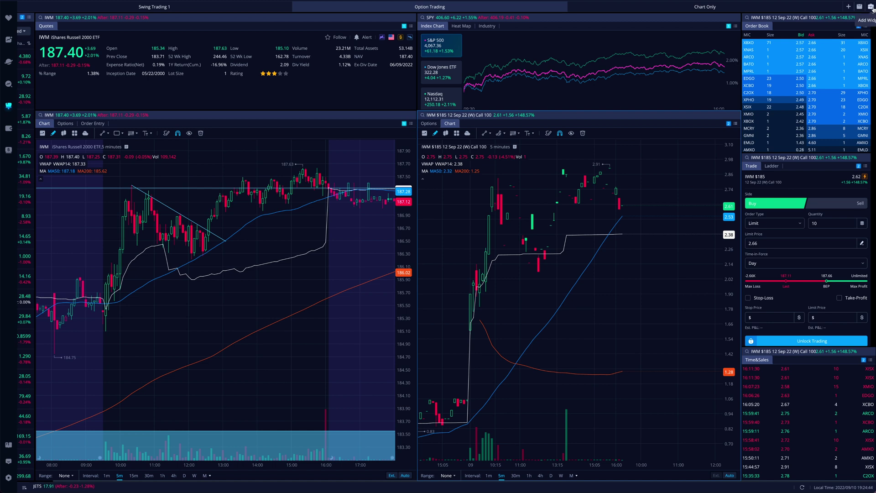
# Reopen the widget catalogue, move it off the order book, and list its Trade widgets
pyautogui.click(872, 8)
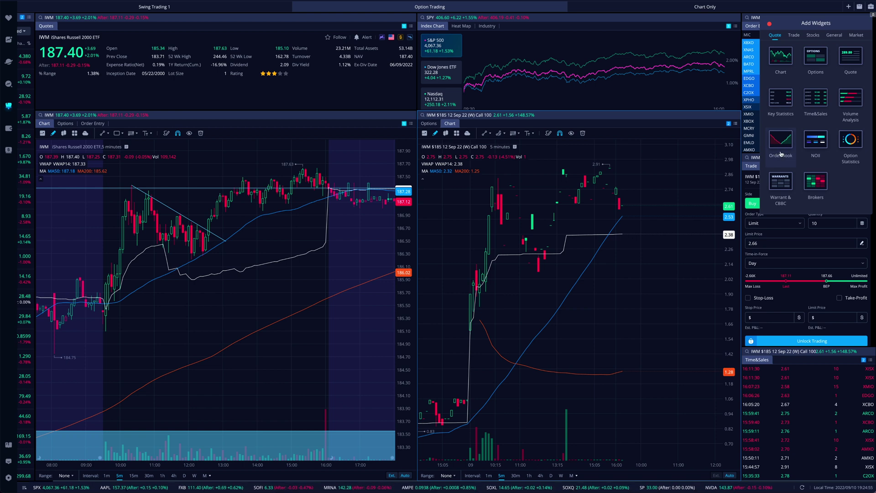
pyautogui.click(770, 25)
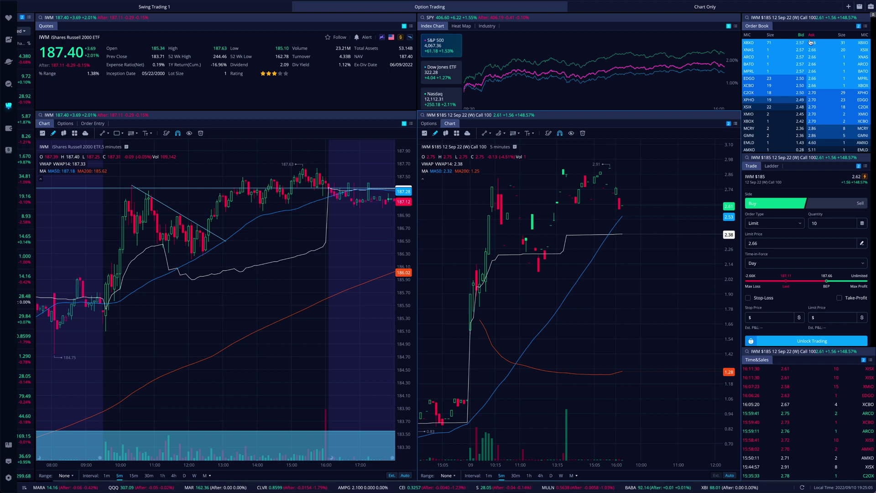
pyautogui.click(871, 6)
pyautogui.moveTo(817, 25); pyautogui.dragTo(659, 31)
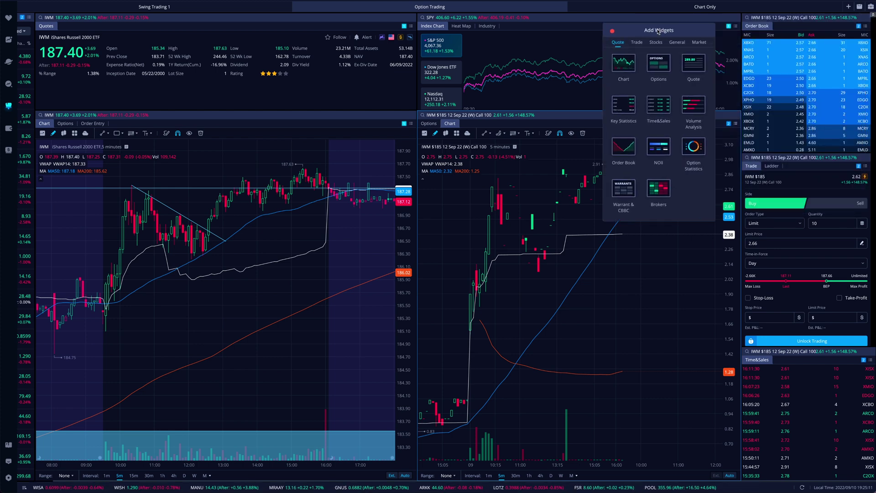
pyautogui.click(638, 42)
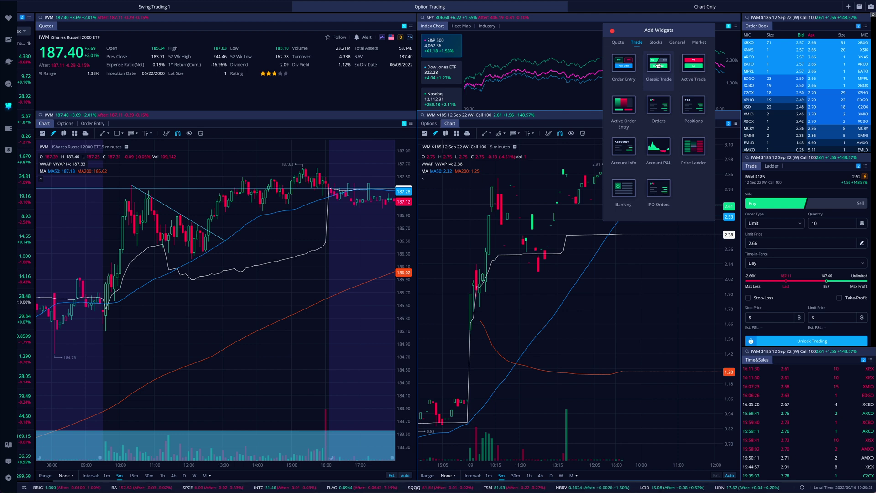
# Close the catalogue, browse the 185 call's price ladder, then return to the Trade order form
pyautogui.click(613, 31)
pyautogui.click(773, 166)
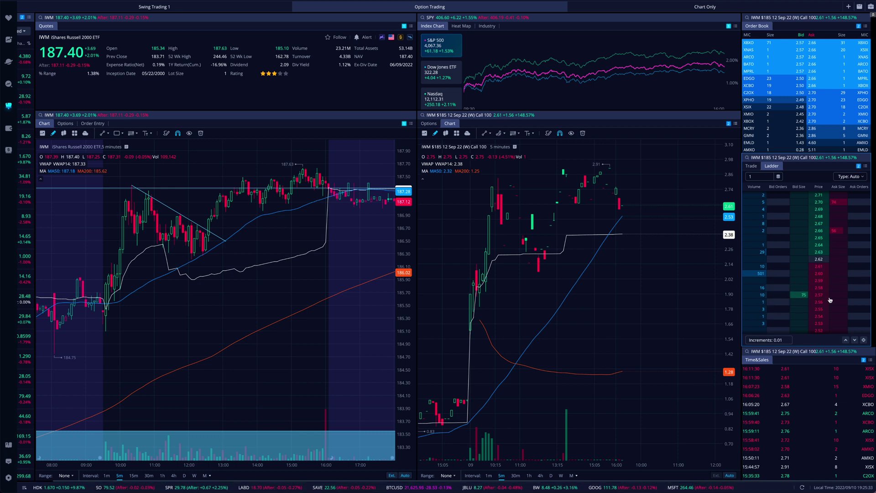
pyautogui.scroll(4, 838, 307)
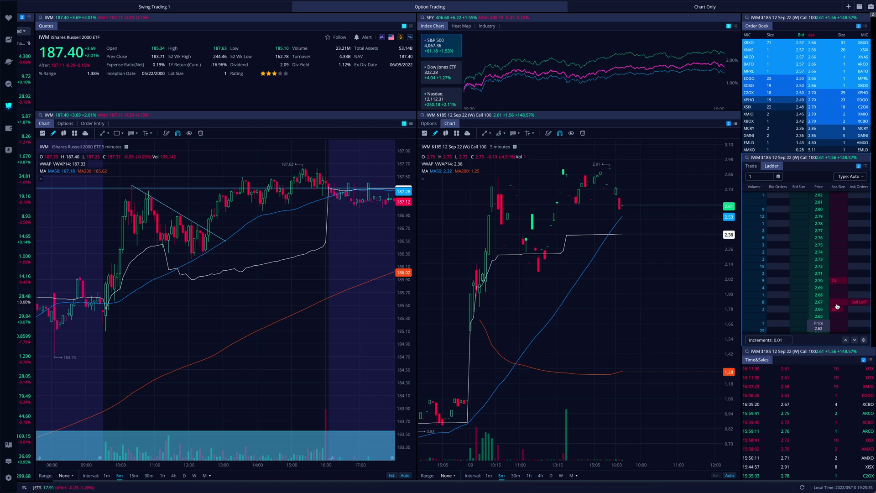
pyautogui.scroll(-3, 831, 291)
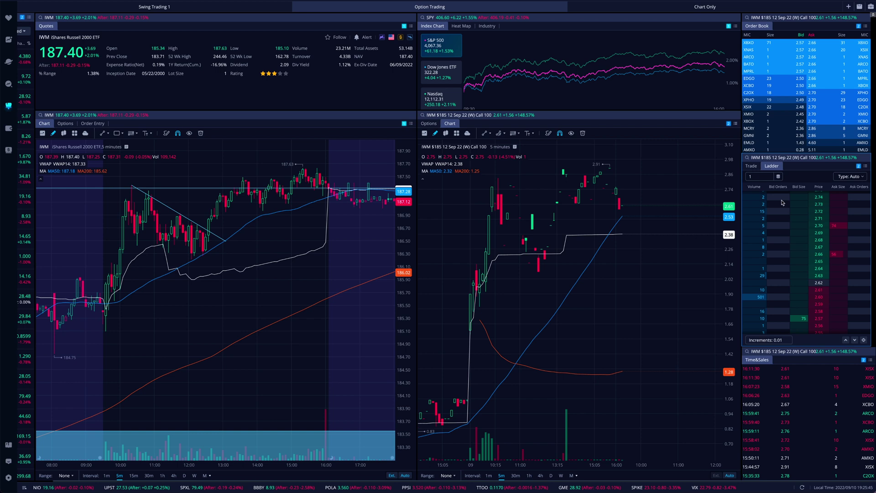
pyautogui.click(748, 167)
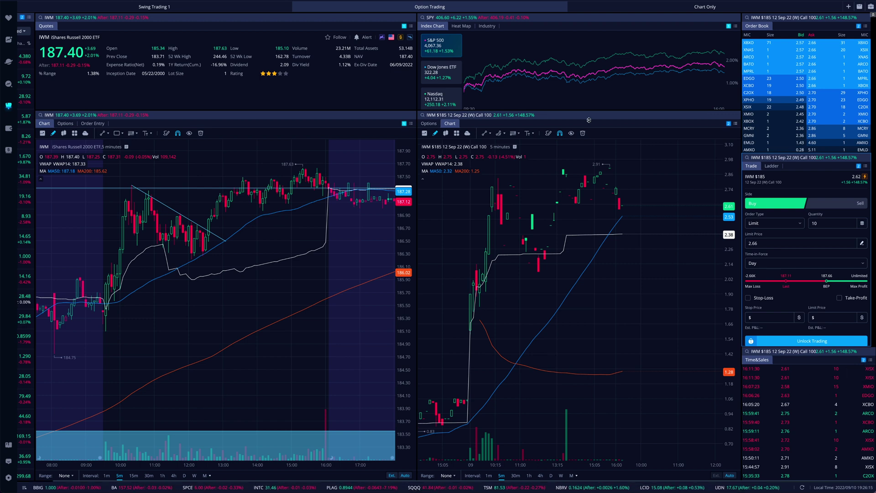
# Switch the middle-right panel from the call's chart to the IWM 12 Sep 22 options chain
pyautogui.click(430, 123)
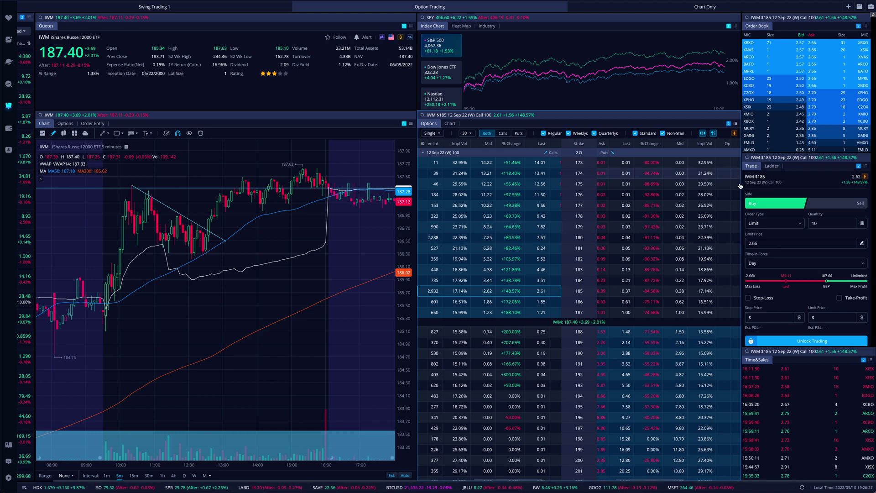
# Load the IWM 180 strike call into the linked panels and show its price chart
pyautogui.rightClick(428, 241)
pyautogui.press('Escape')
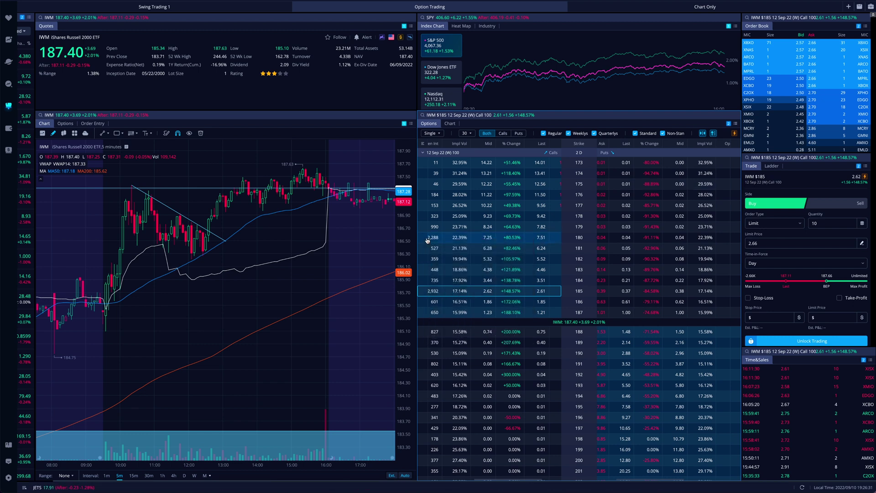
pyautogui.click(458, 238)
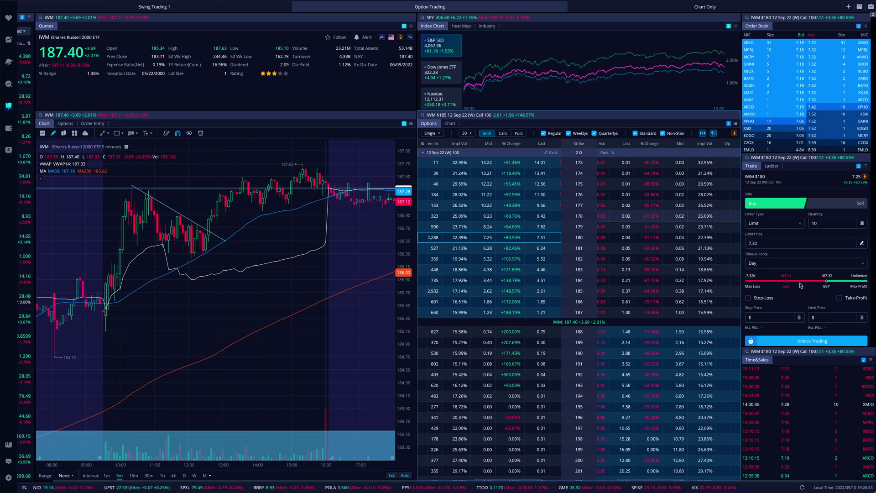
pyautogui.click(761, 158)
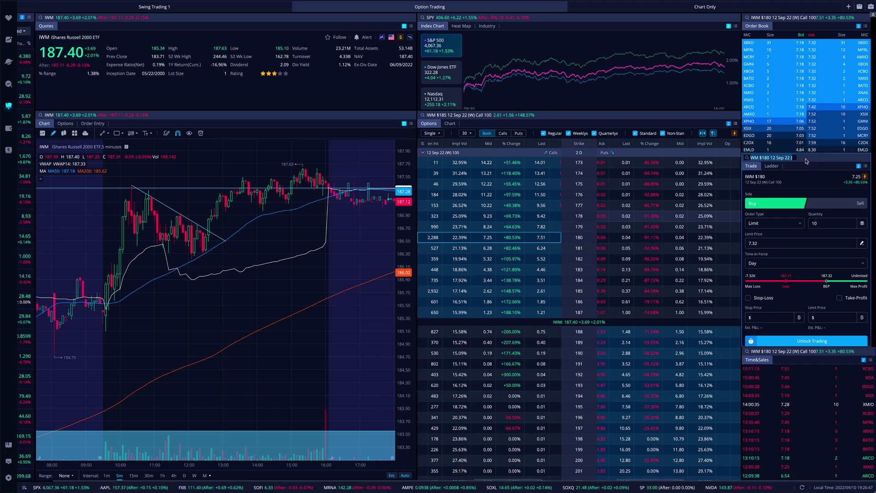
pyautogui.click(445, 124)
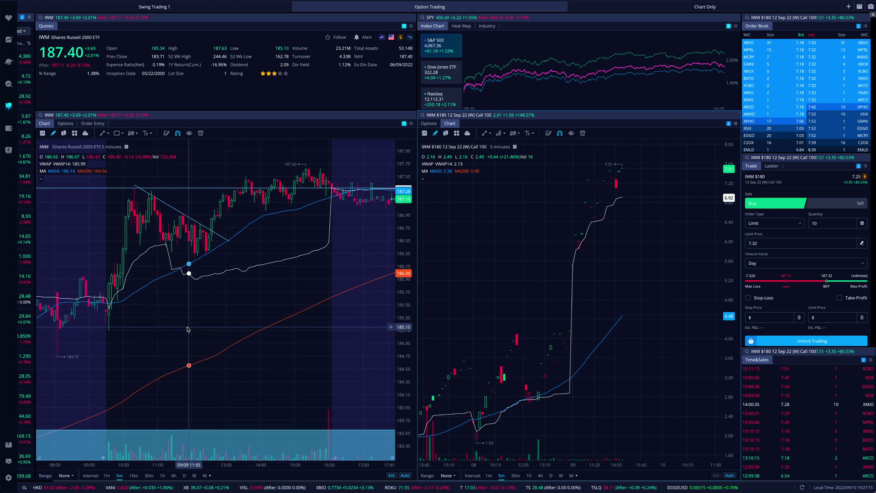
# Set the middle panel to IWM (iShares Russell 2000 ETF), select the 180 call, and chart it
pyautogui.scroll(-1, 188, 319)
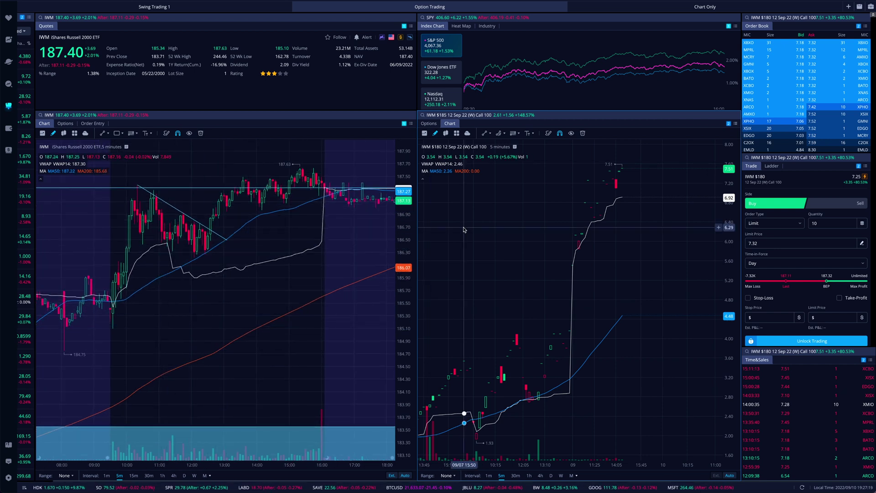
pyautogui.click(438, 115)
pyautogui.write('iwm')
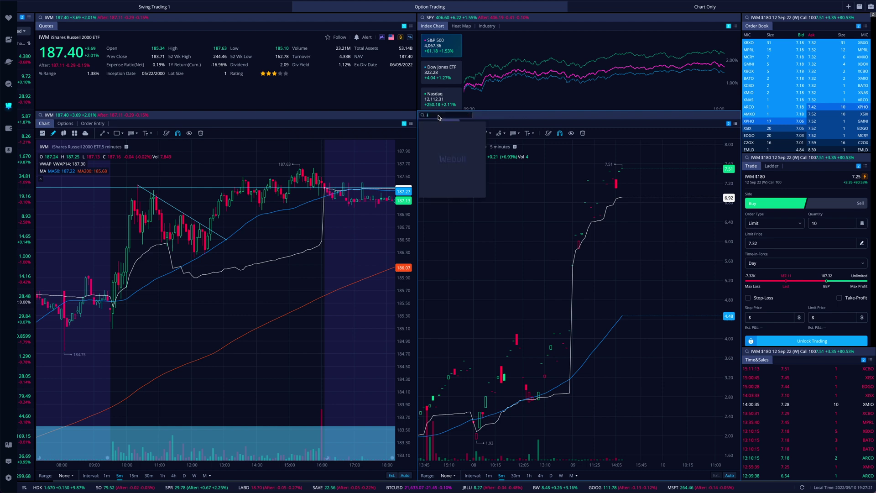
pyautogui.click(437, 128)
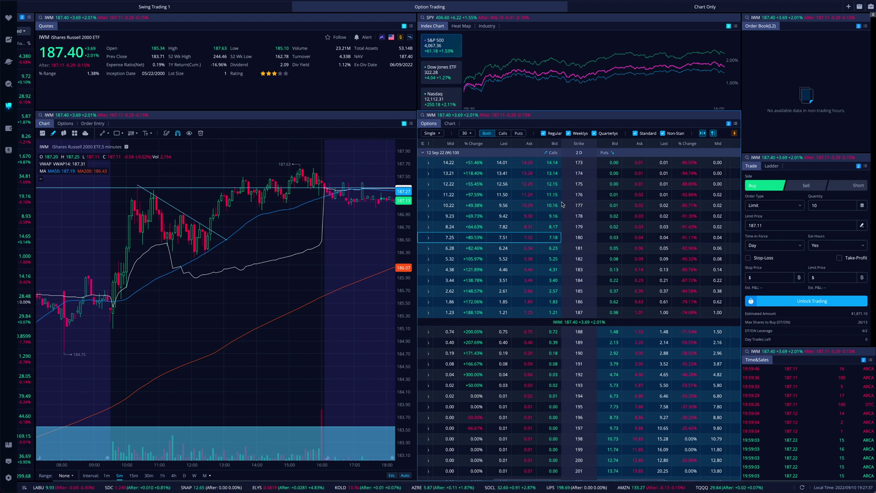
pyautogui.click(431, 238)
pyautogui.click(451, 124)
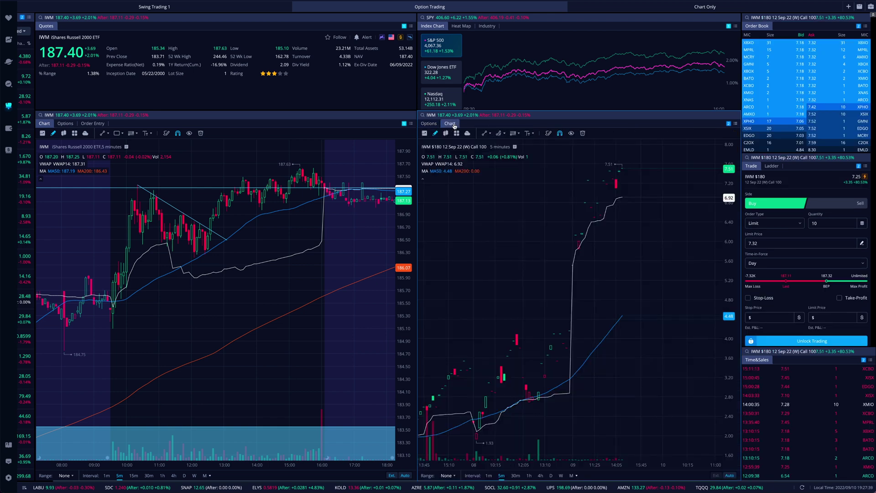
pyautogui.scroll(5, 591, 255)
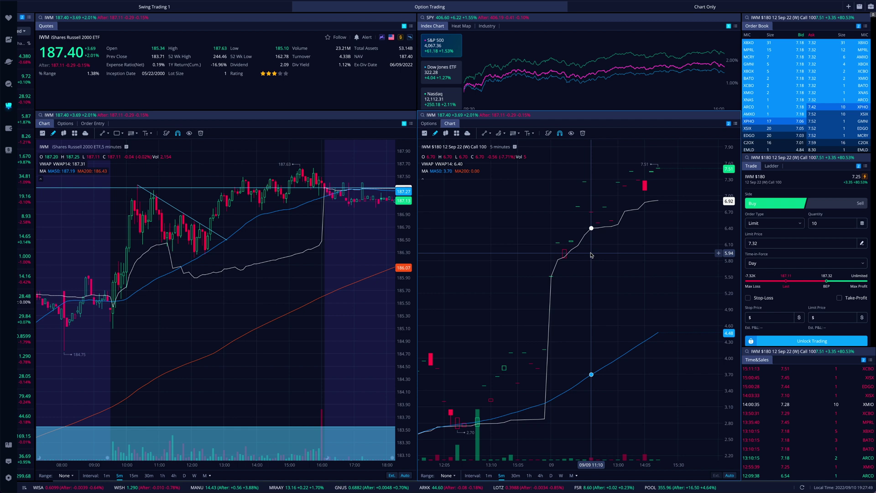
# Switch the left quote and chart to SPY, then set the middle panel to Spdr S&P 500 Etf
pyautogui.click(51, 115)
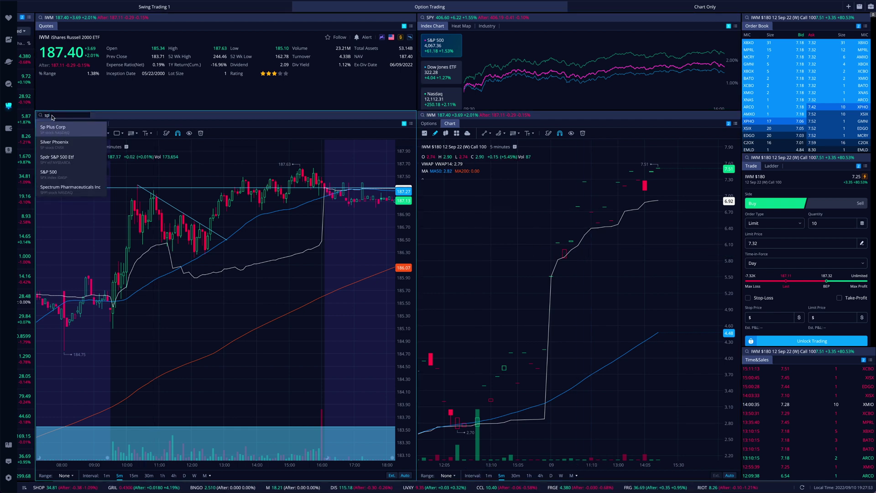
pyautogui.click(60, 134)
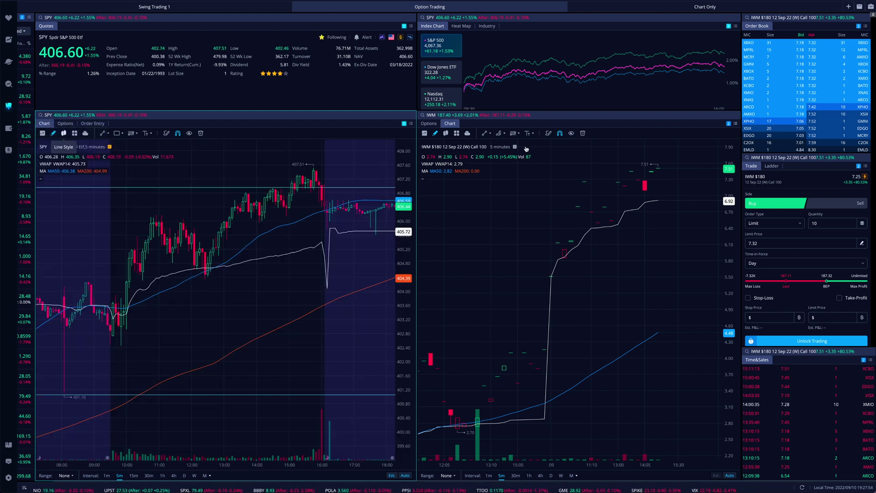
pyautogui.click(439, 115)
pyautogui.write('spoy')
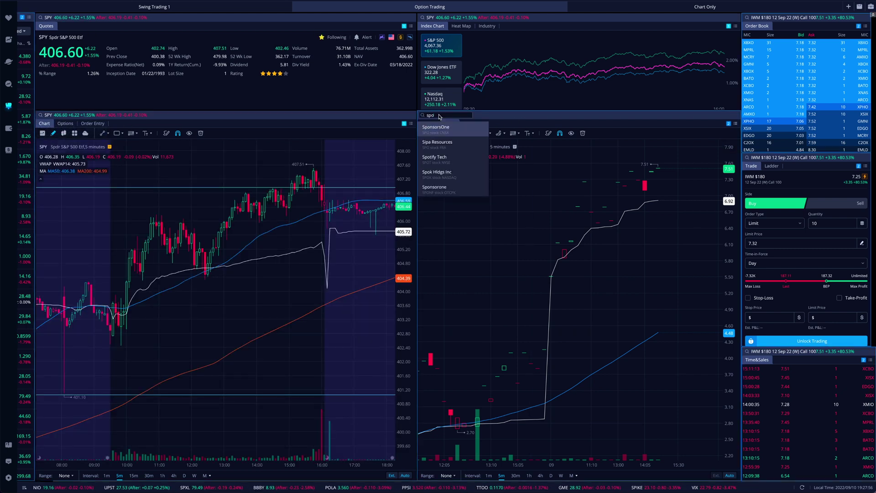
pyautogui.press('BackSpace')
pyautogui.write('y')
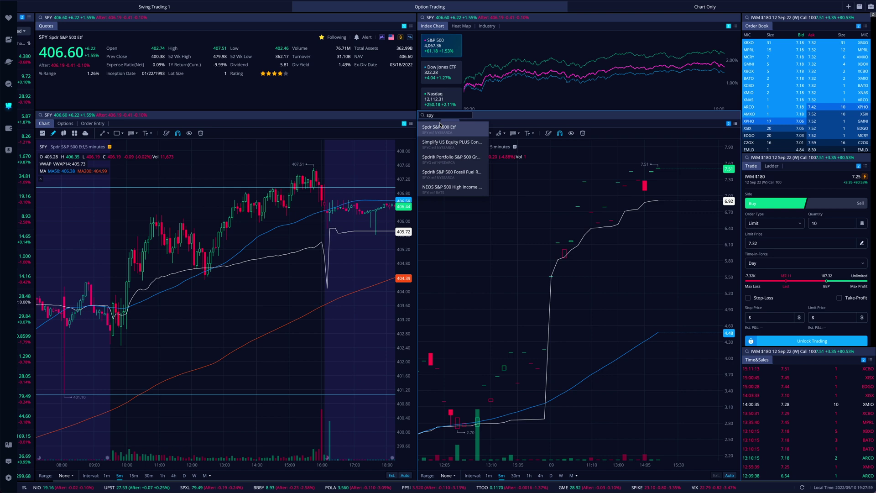
pyautogui.click(440, 126)
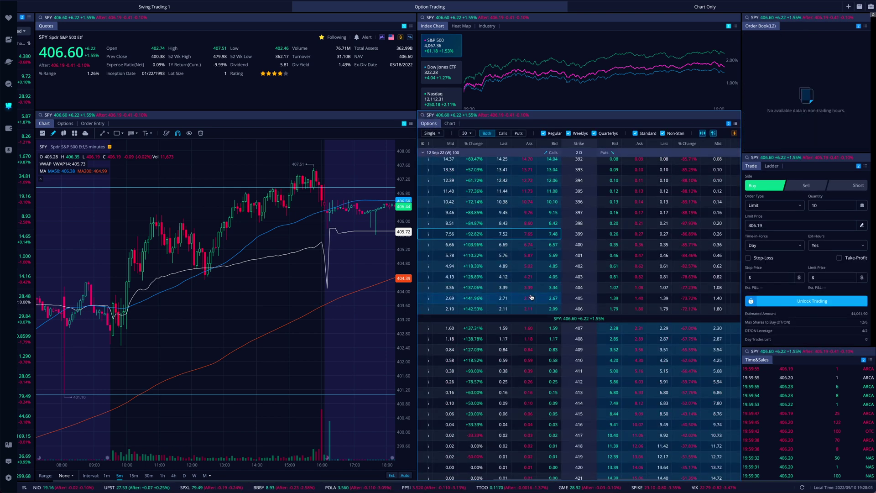
# Load the SPY $400 12 Sep 22 call into the linked panels and zoom its chart out
pyautogui.click(447, 246)
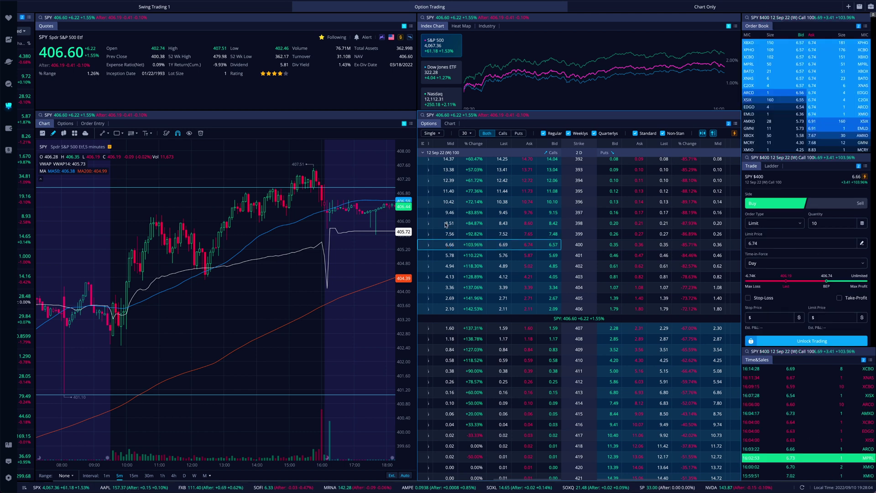
pyautogui.click(452, 125)
pyautogui.scroll(-5, 624, 273)
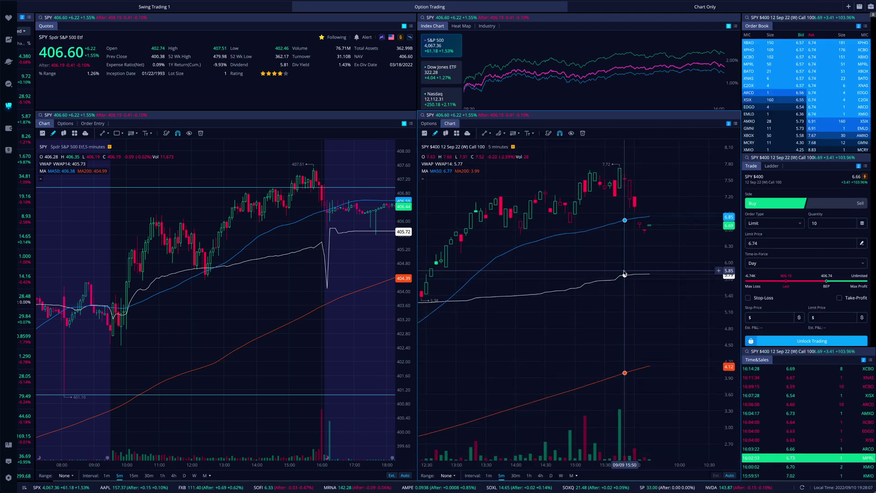
pyautogui.scroll(-5, 625, 273)
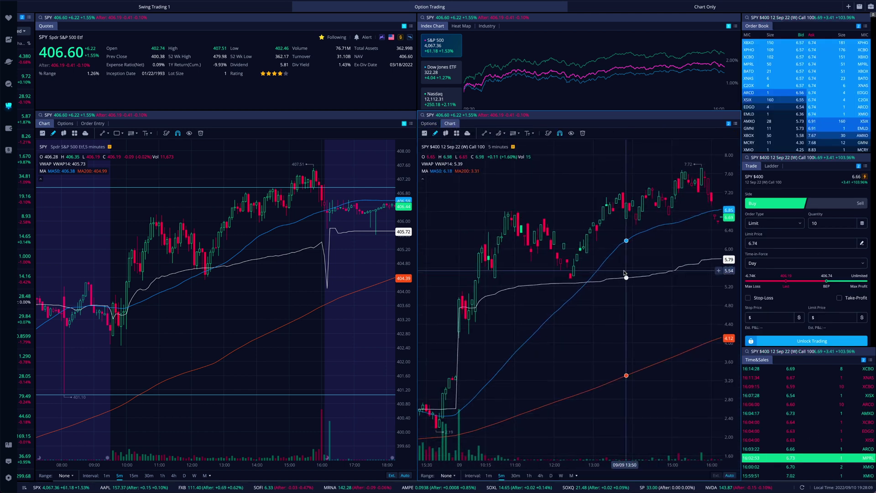
pyautogui.scroll(-5, 600, 230)
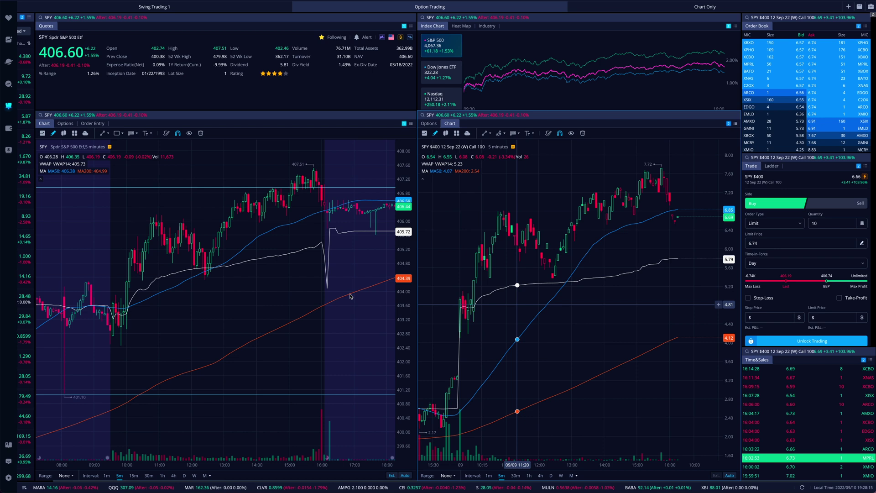
pyautogui.scroll(-2, 340, 295)
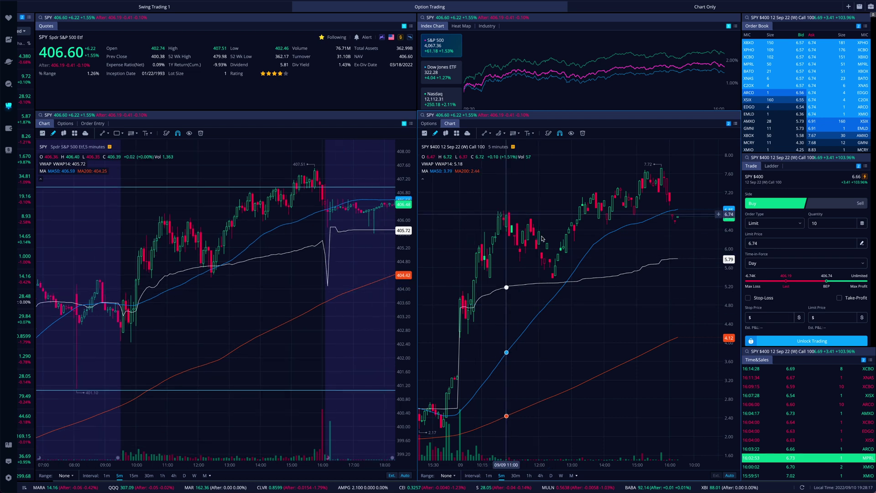